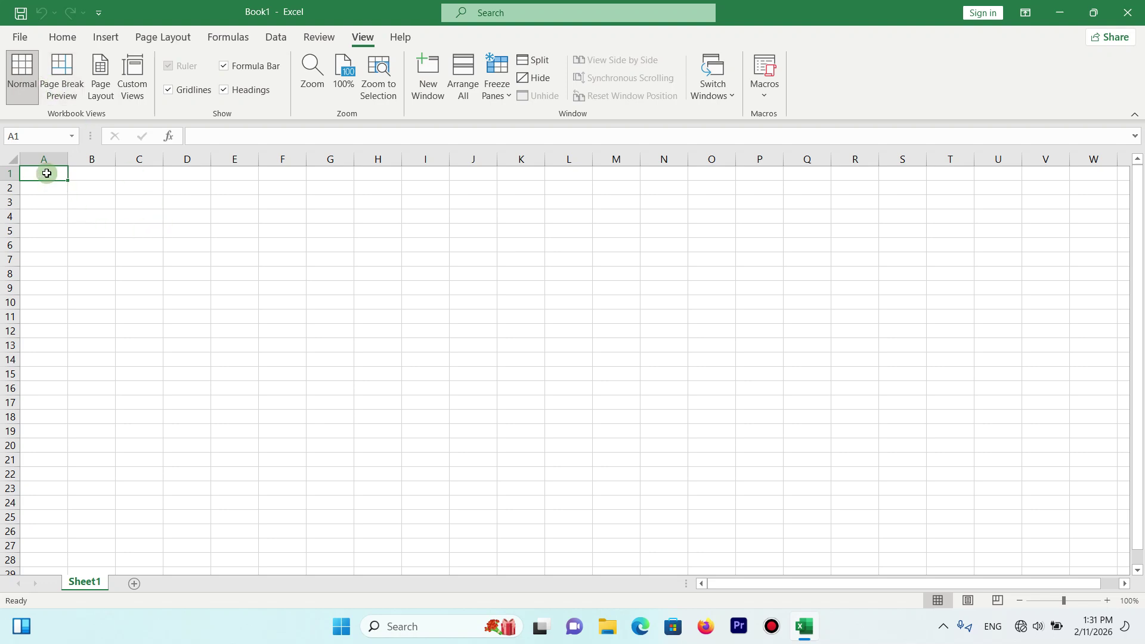
# Preview the blank sheet's page breaks in Page Break Preview and return to Normal view
pyautogui.moveTo(46, 173)
pyautogui.mouseDown()
pyautogui.moveTo(868, 357)
pyautogui.moveTo(278, 258)
pyautogui.moveTo(56, 161)
pyautogui.moveTo(54, 176)
pyautogui.mouseUp()
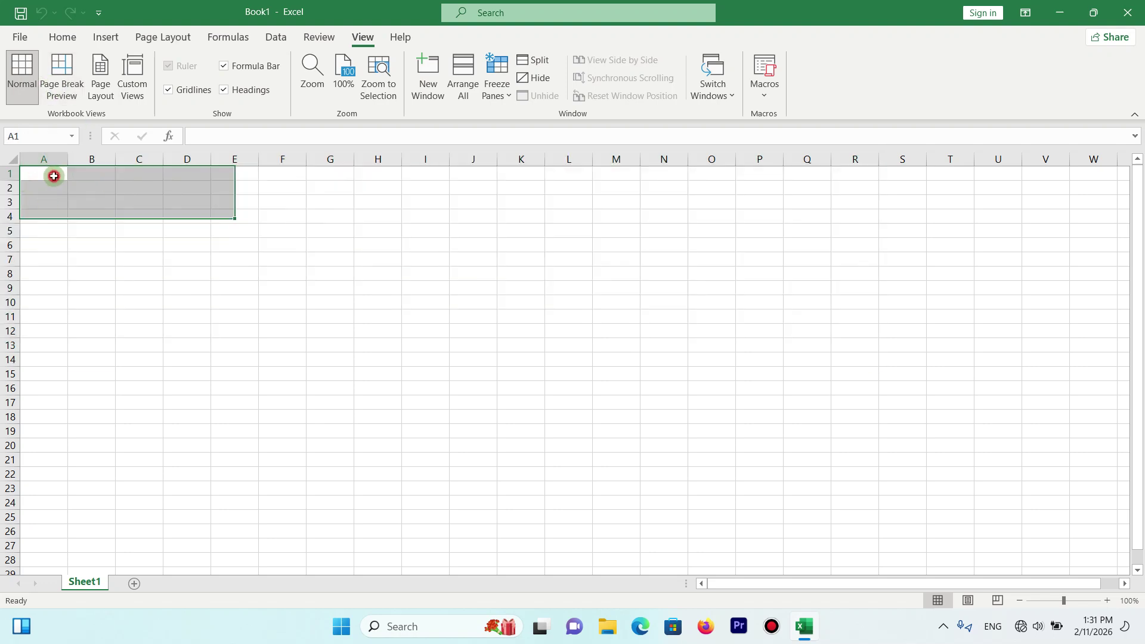
pyautogui.click(25, 88)
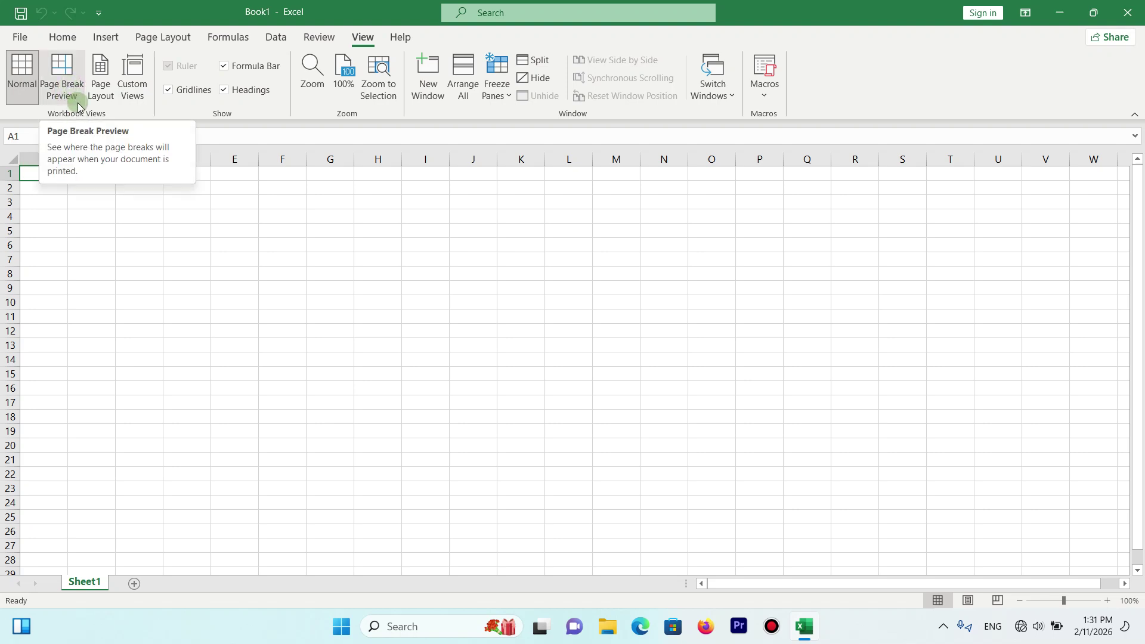
pyautogui.click(67, 88)
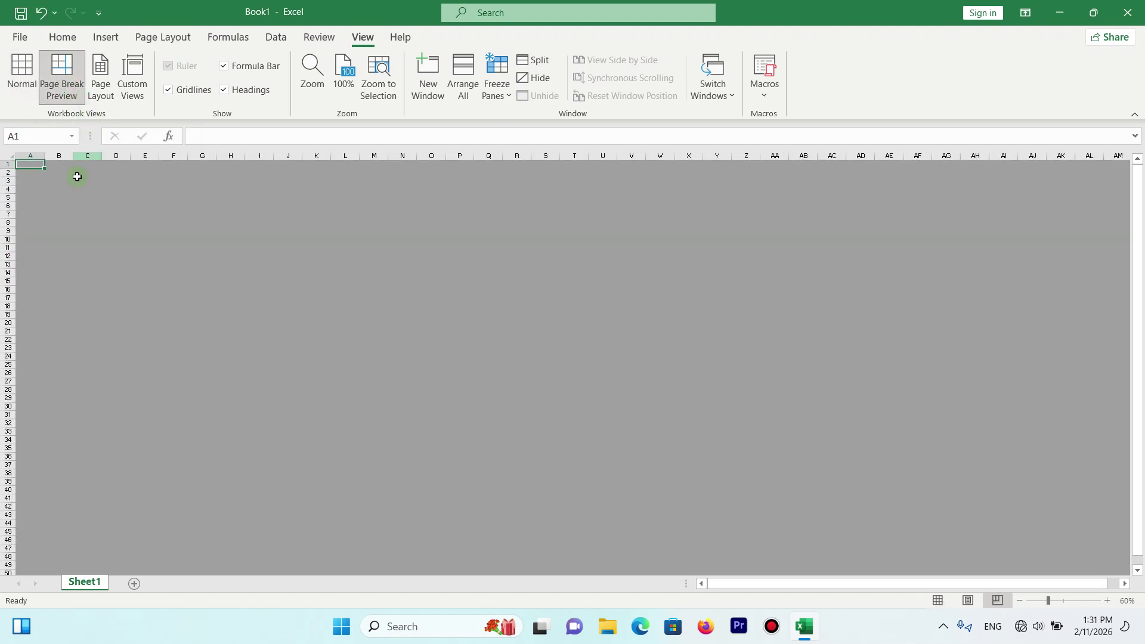
pyautogui.click(47, 191)
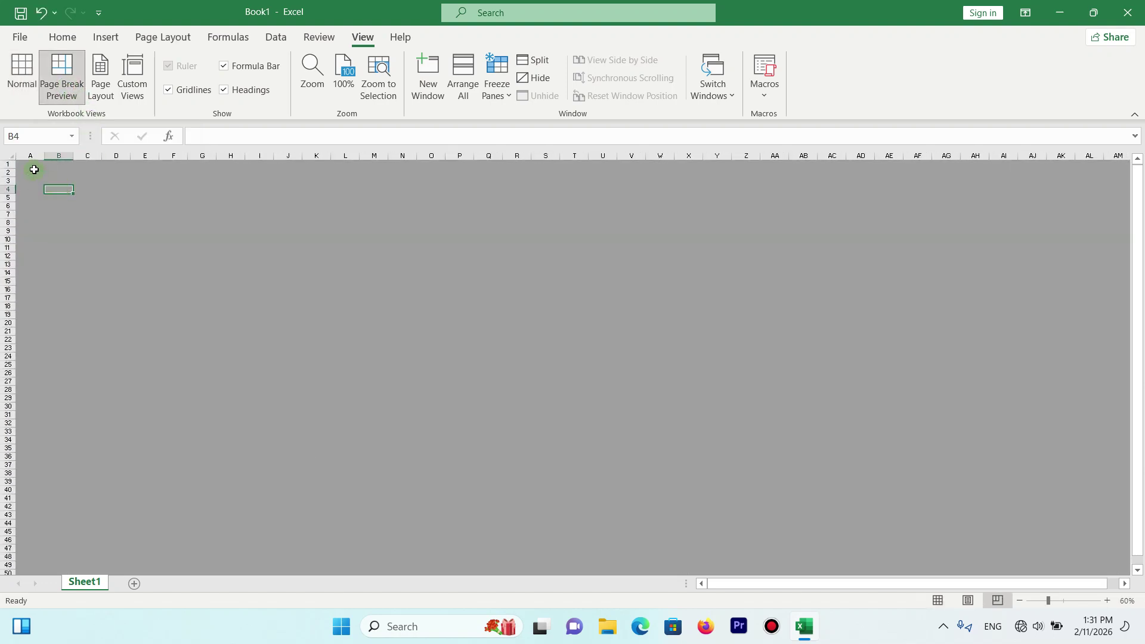
pyautogui.moveTo(34, 170)
pyautogui.mouseDown()
pyautogui.moveTo(102, 186)
pyautogui.moveTo(493, 511)
pyautogui.moveTo(505, 544)
pyautogui.moveTo(371, 431)
pyautogui.moveTo(222, 378)
pyautogui.moveTo(5, 251)
pyautogui.moveTo(4, 234)
pyautogui.mouseUp()
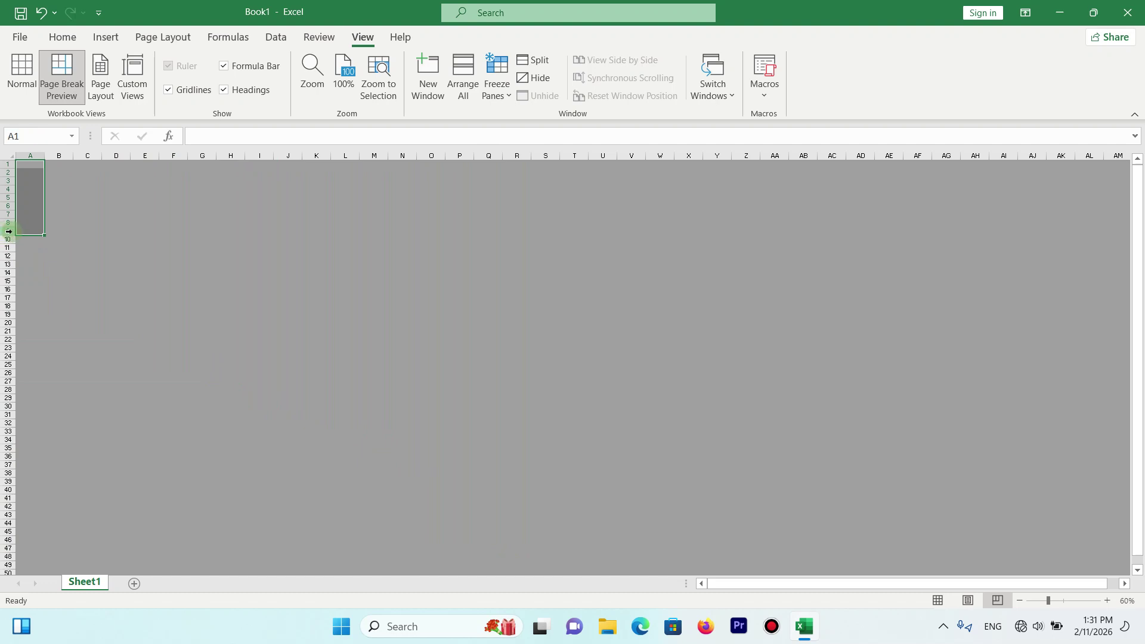
pyautogui.click(13, 62)
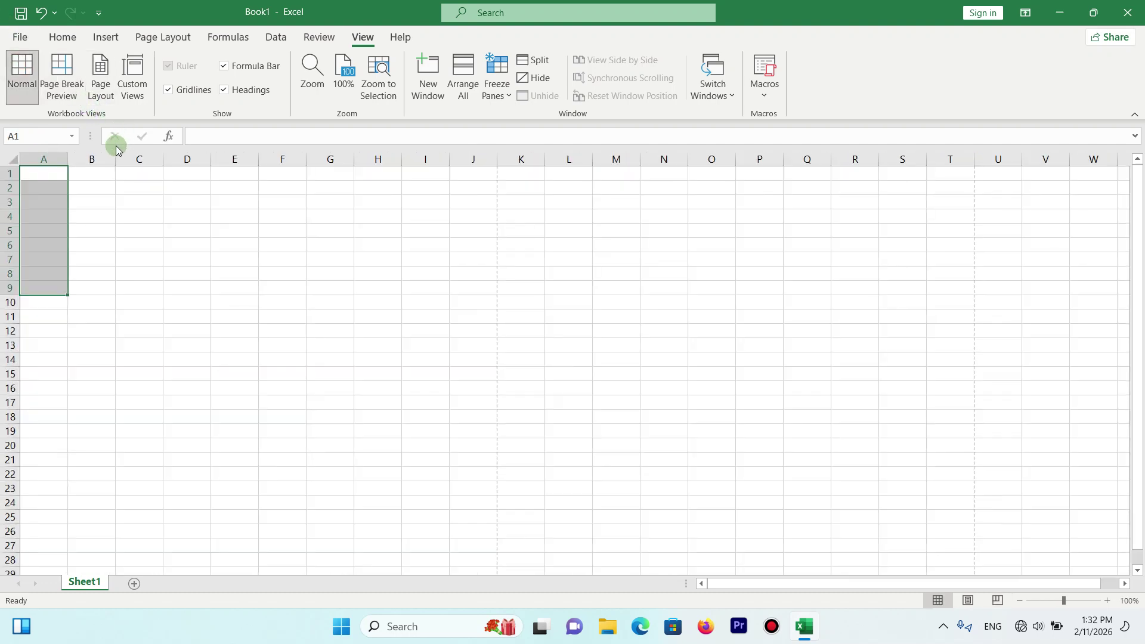
# Merge and center cells A1:J1 for a title row, with middle and center alignment
pyautogui.click(82, 171)
pyautogui.moveTo(45, 172); pyautogui.dragTo(491, 169)
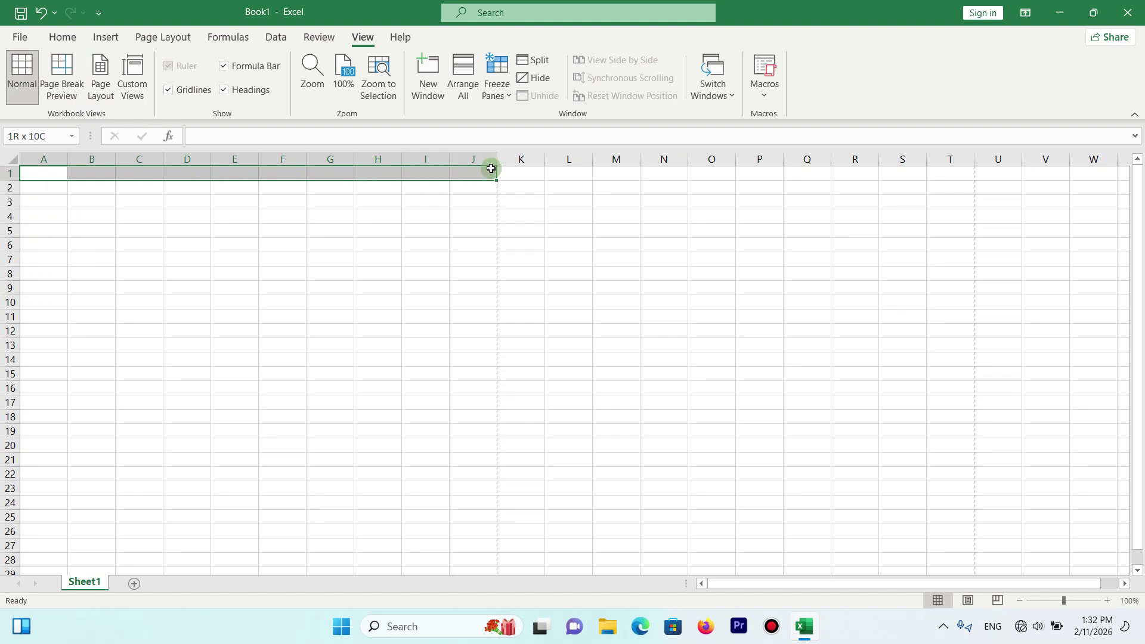
pyautogui.click(59, 36)
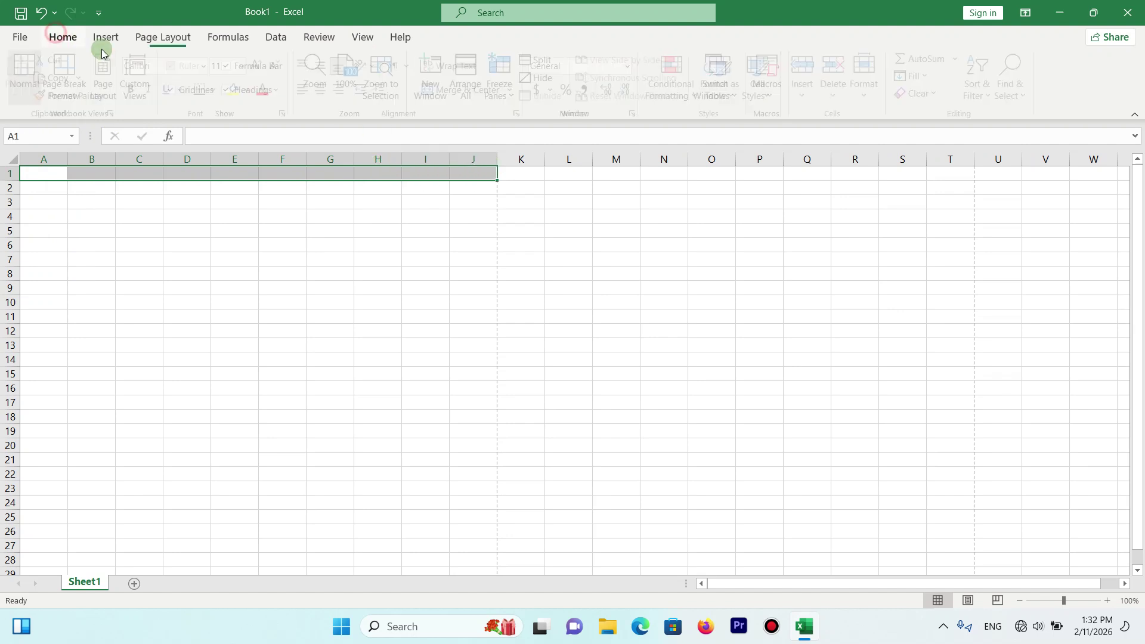
pyautogui.click(332, 91)
pyautogui.click(326, 65)
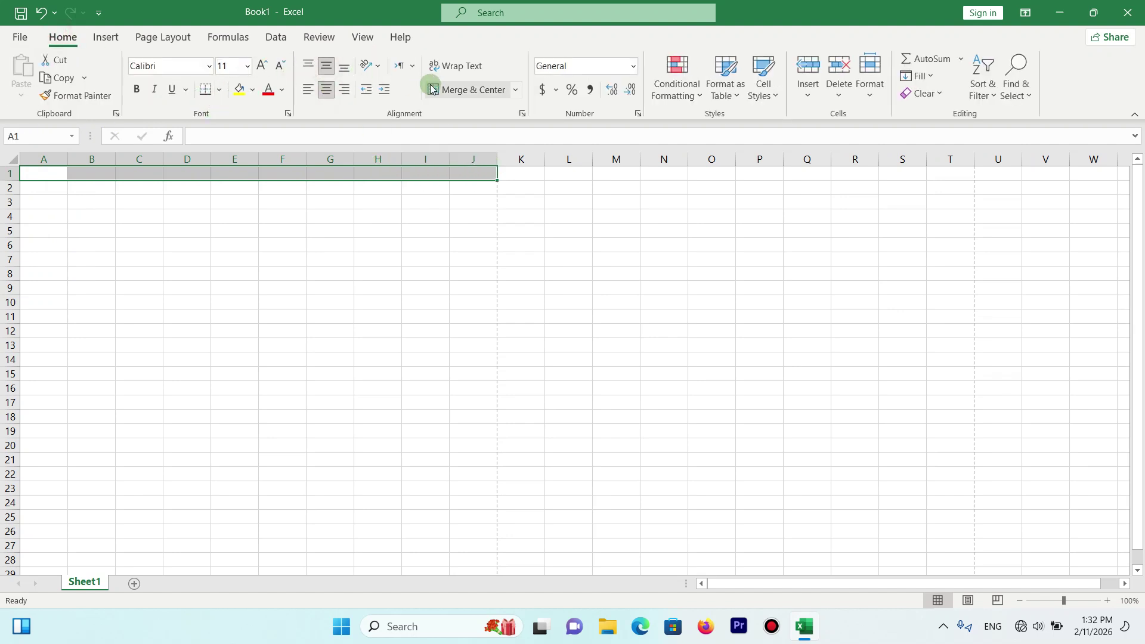
pyautogui.click(468, 89)
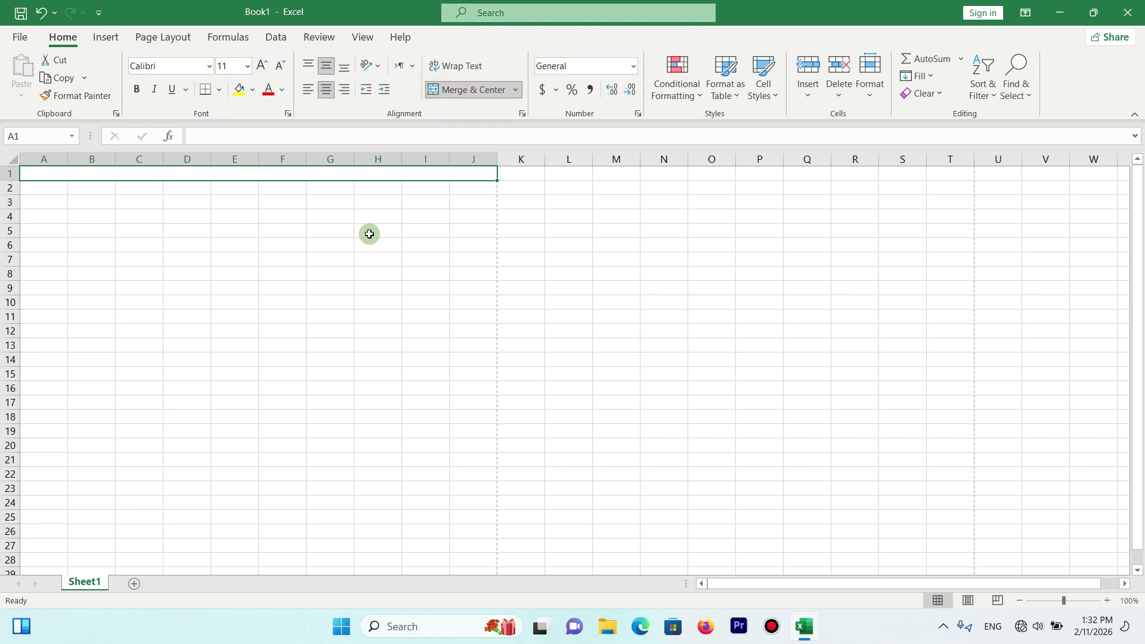
# Enter the title "Zwan Educational Cente" in the merged cell A1
pyautogui.write('Zwan Ed')
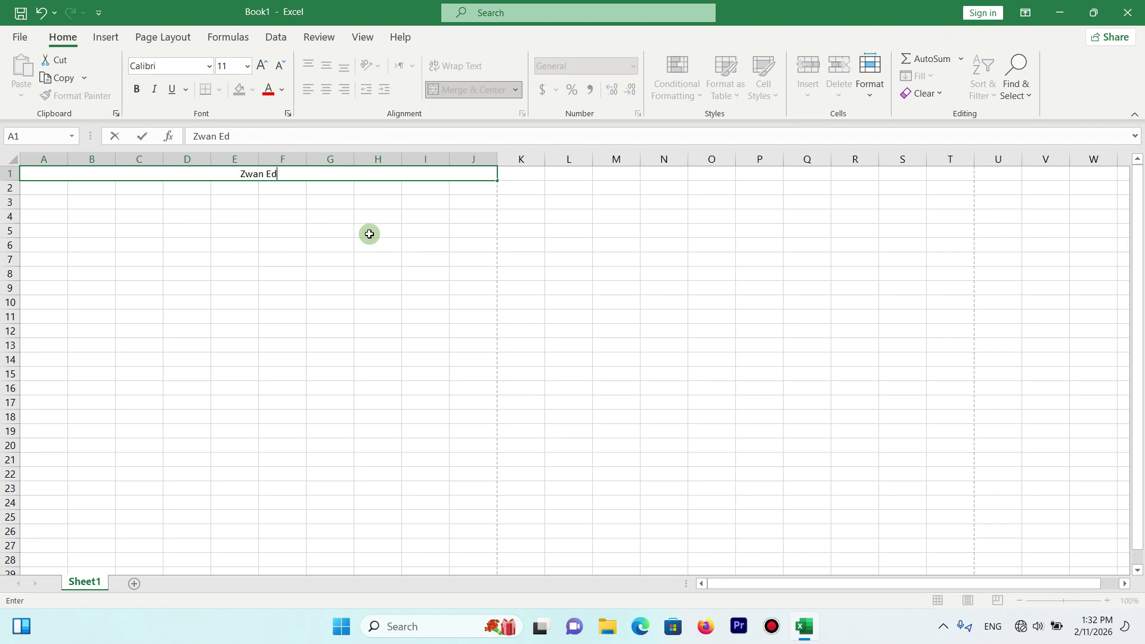
pyautogui.write('ucational Cen')
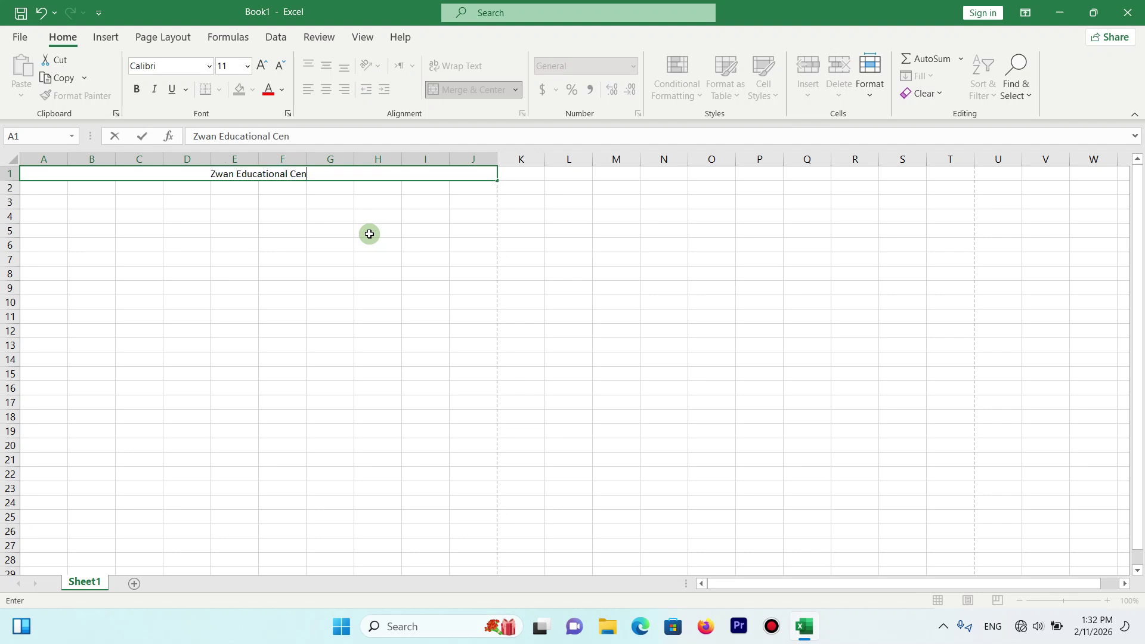
pyautogui.write('te')
pyautogui.press('Return')
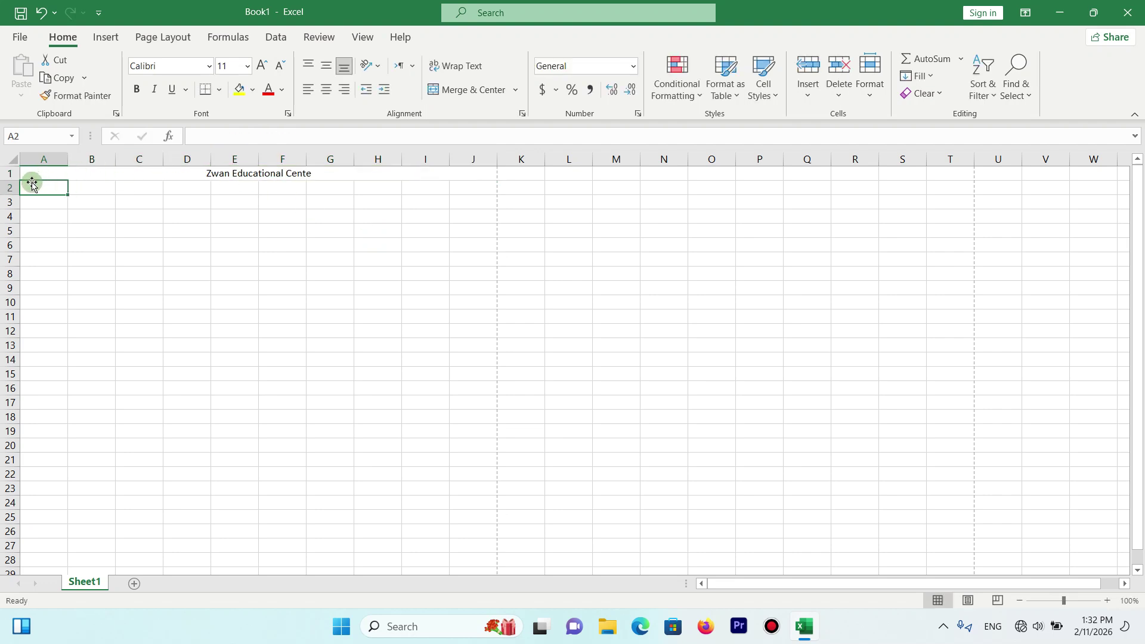
# Make row 1 slightly taller and format the title in bold with a yellow fill
pyautogui.moveTo(15, 179); pyautogui.dragTo(33, 187)
pyautogui.click(187, 178)
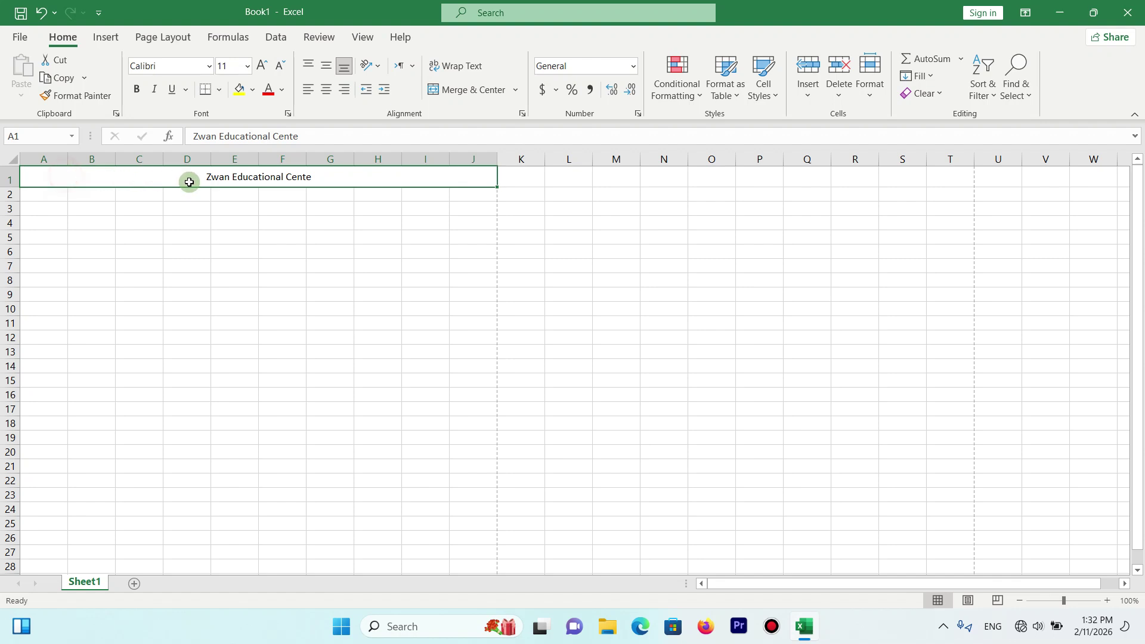
pyautogui.click(137, 90)
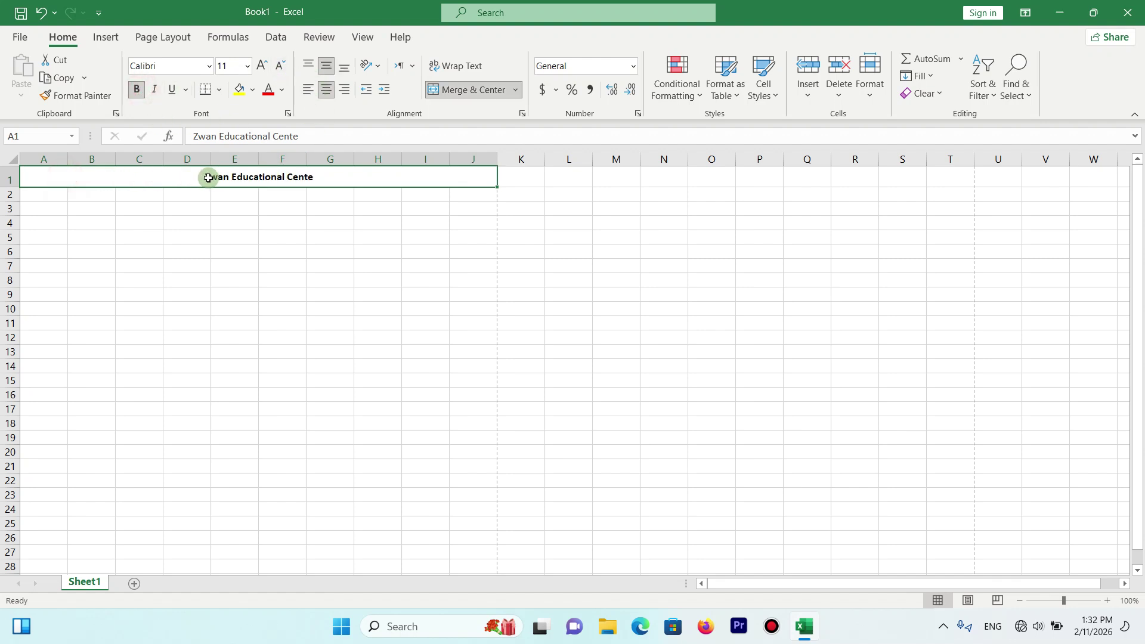
pyautogui.click(239, 89)
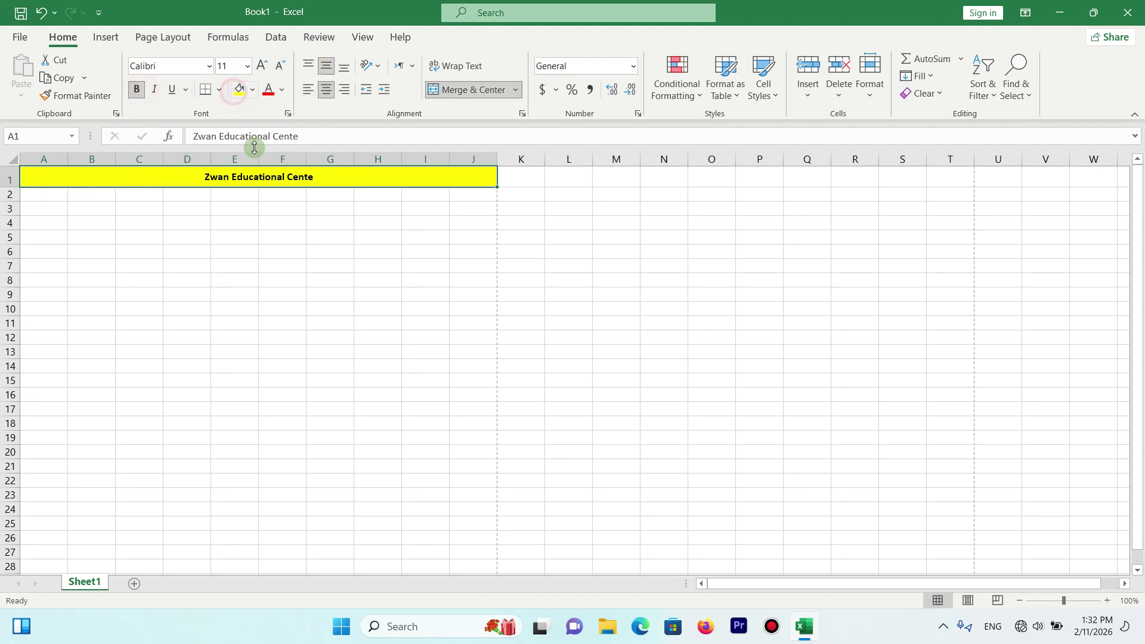
pyautogui.click(256, 231)
pyautogui.click(42, 194)
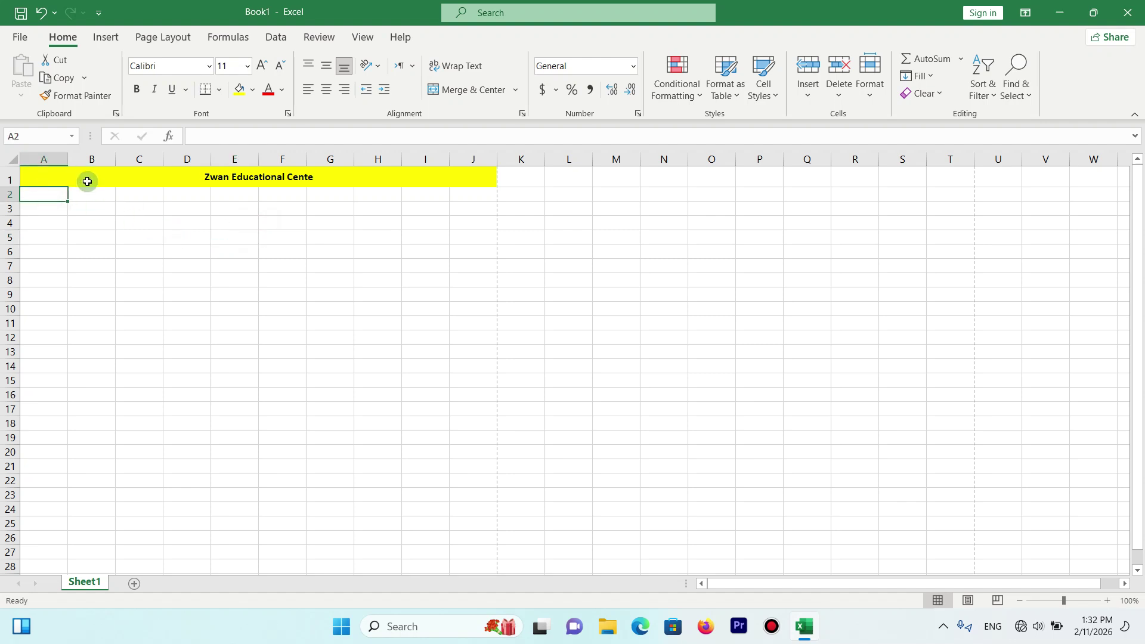
# Apply All Borders to the range A1:J46
pyautogui.moveTo(87, 179); pyautogui.dragTo(465, 466)
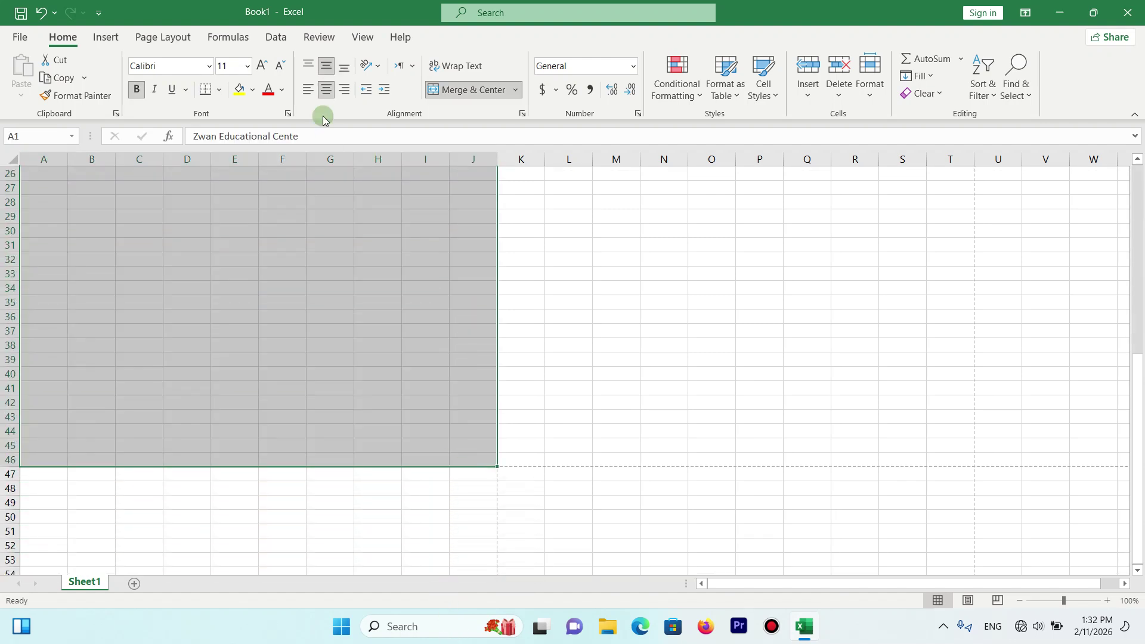
pyautogui.click(221, 90)
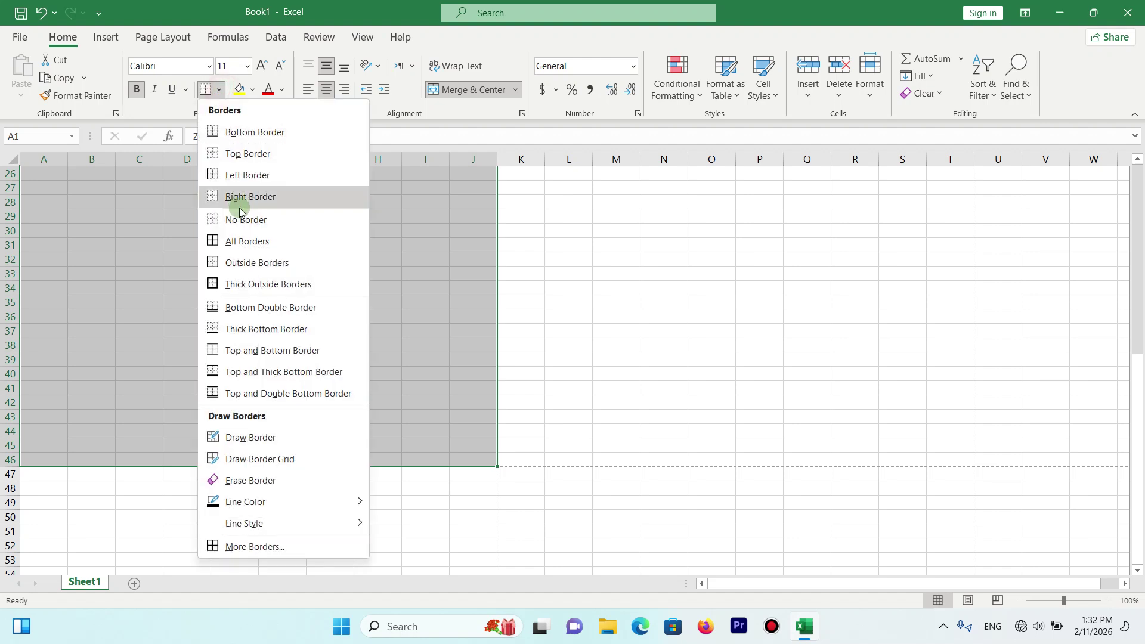
pyautogui.click(234, 240)
pyautogui.scroll(8, 452, 231)
# Enter the column headers ID, Name, F/Name and Class in cells A2 to D2
pyautogui.click(46, 196)
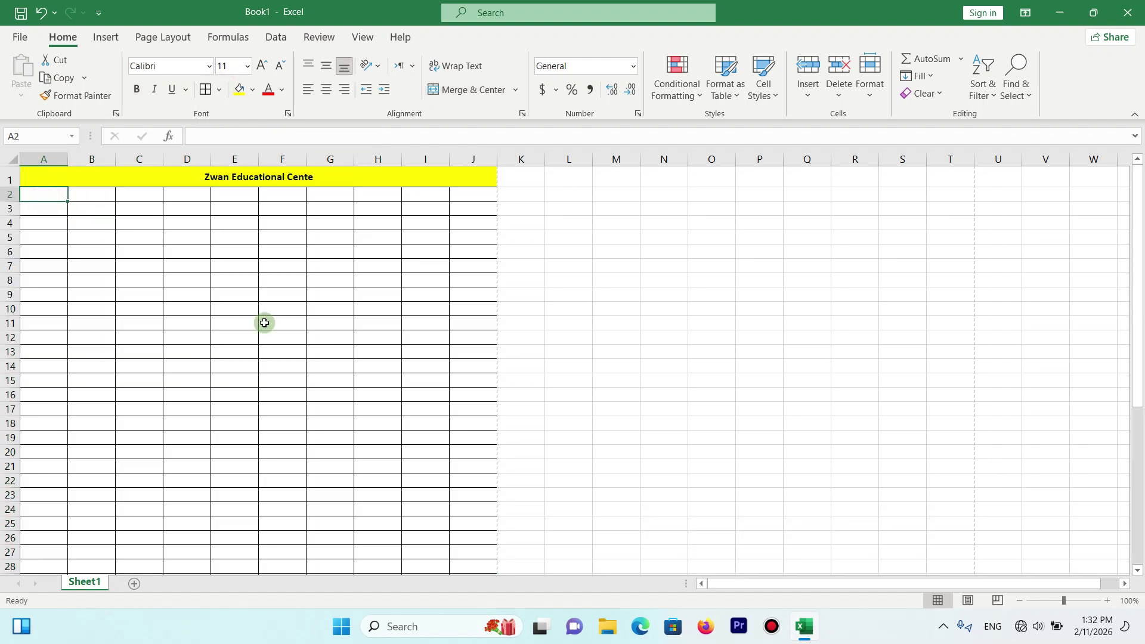
pyautogui.write('ID')
pyautogui.hotkey('ctrl', 'Return')
pyautogui.press('Tab')
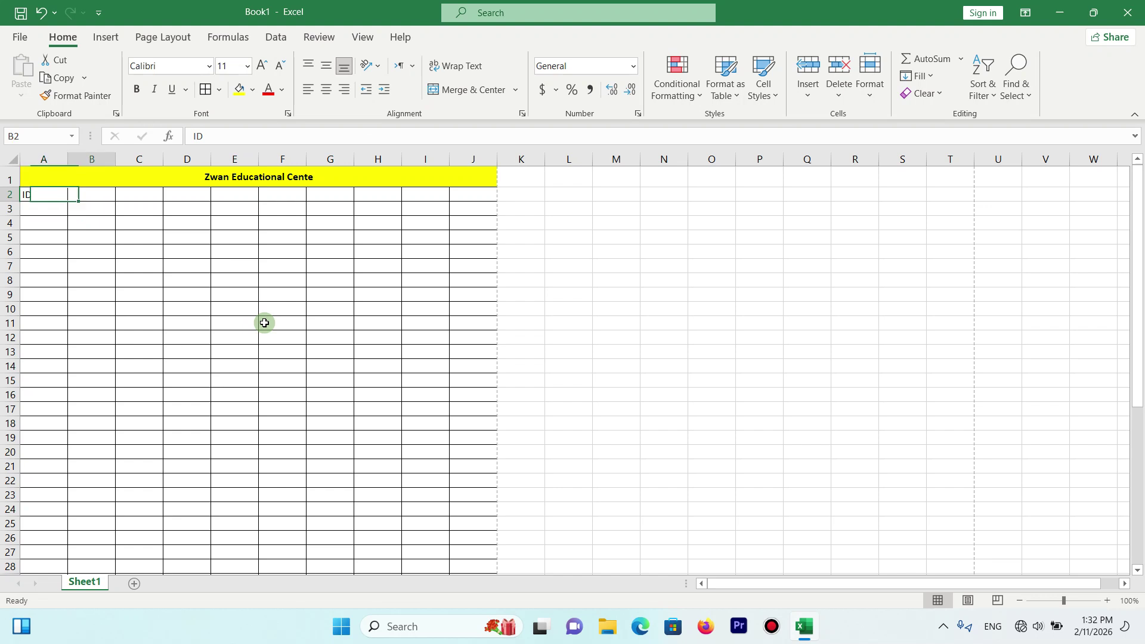
pyautogui.write('Name')
pyautogui.press('Tab')
pyautogui.write('F/')
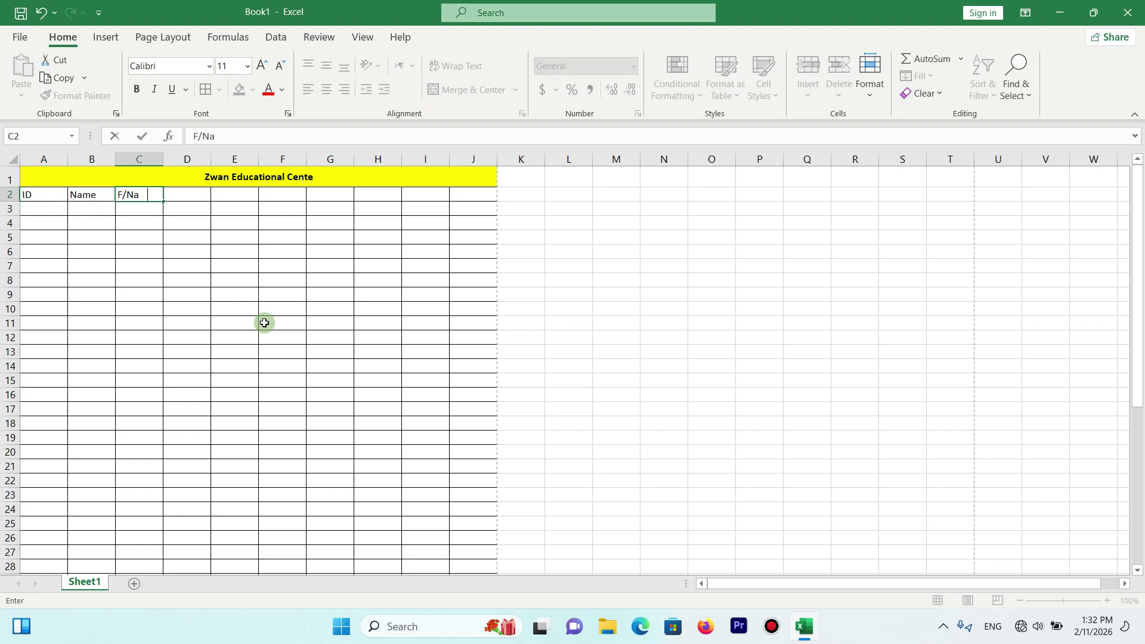
pyautogui.write('Name')
pyautogui.press('Tab')
pyautogui.write('Class')
pyautogui.press('Tab')
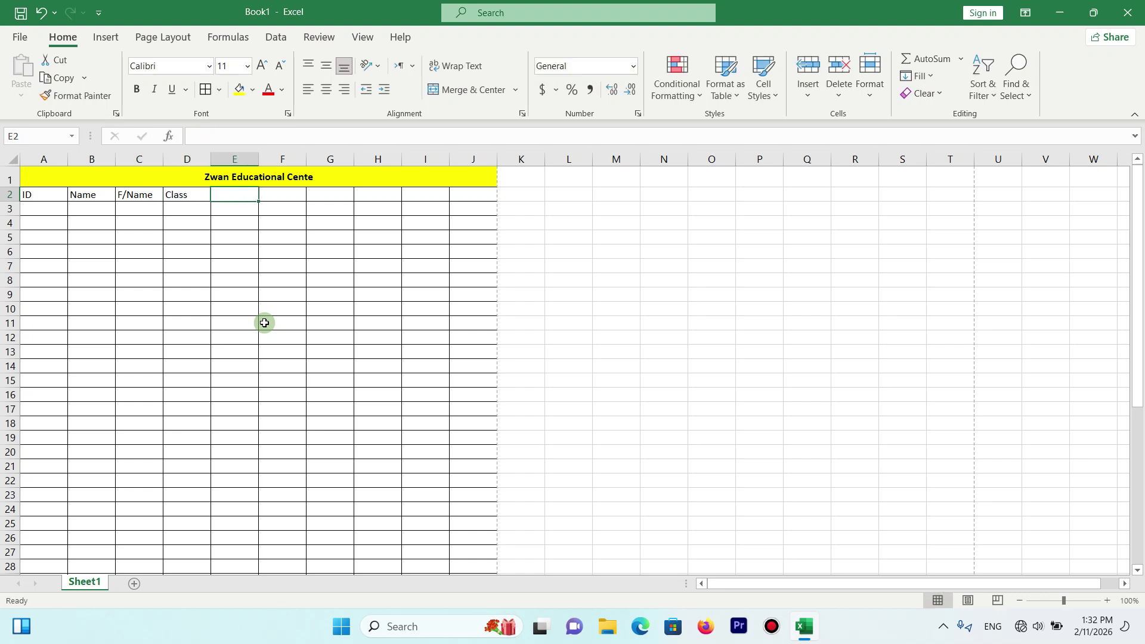
# Enter the column headers Fee, Adm, Total, Slip No and Teacher in cells E2 to I2
pyautogui.write('Fee')
pyautogui.press('Tab')
pyautogui.write('Adm')
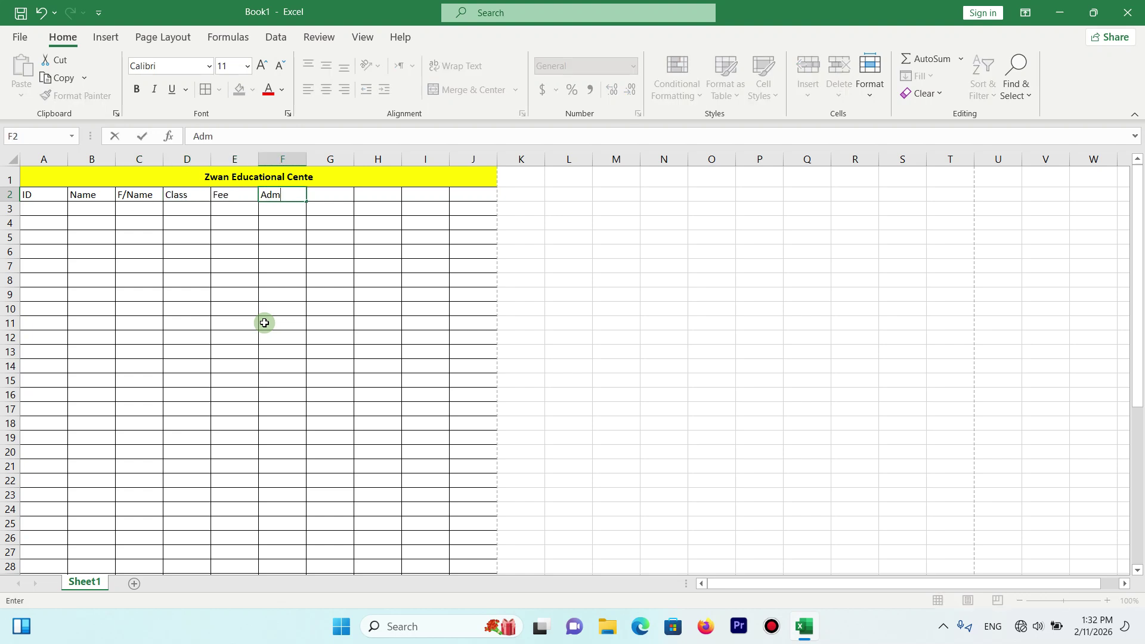
pyautogui.press('Tab')
pyautogui.write('Total')
pyautogui.press('Tab')
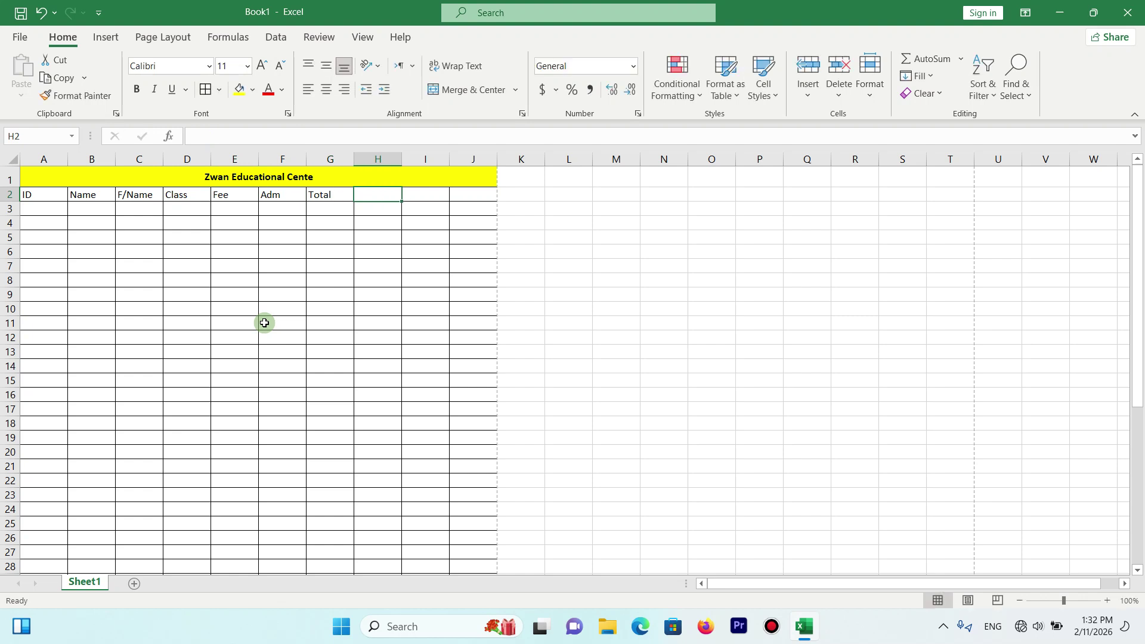
pyautogui.write('Slip No')
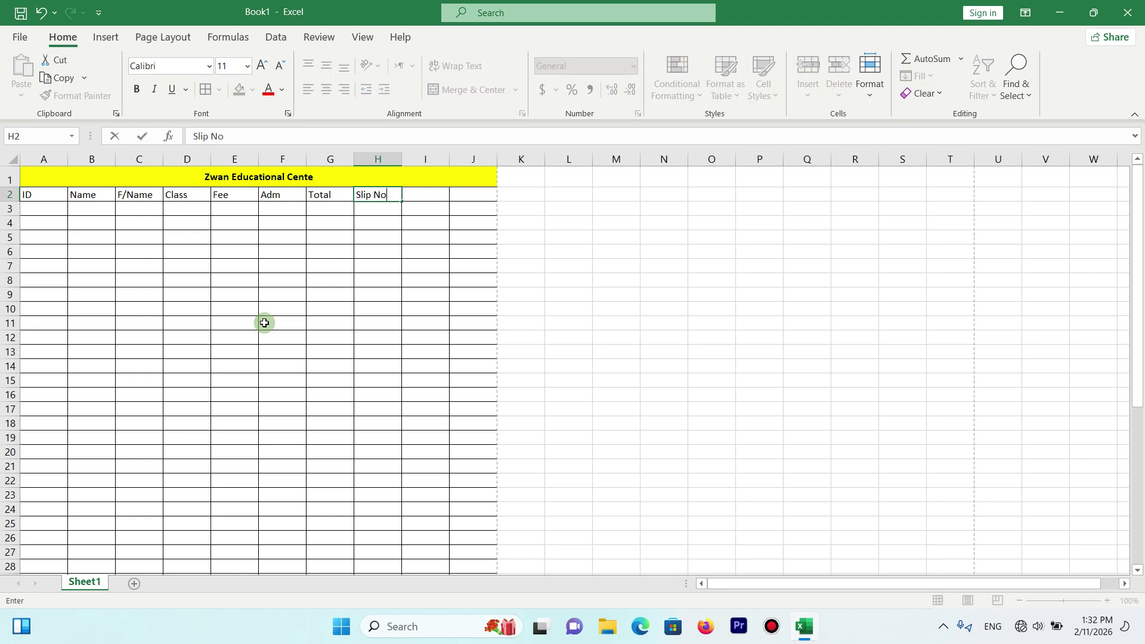
pyautogui.press('Tab')
pyautogui.write('Tea')
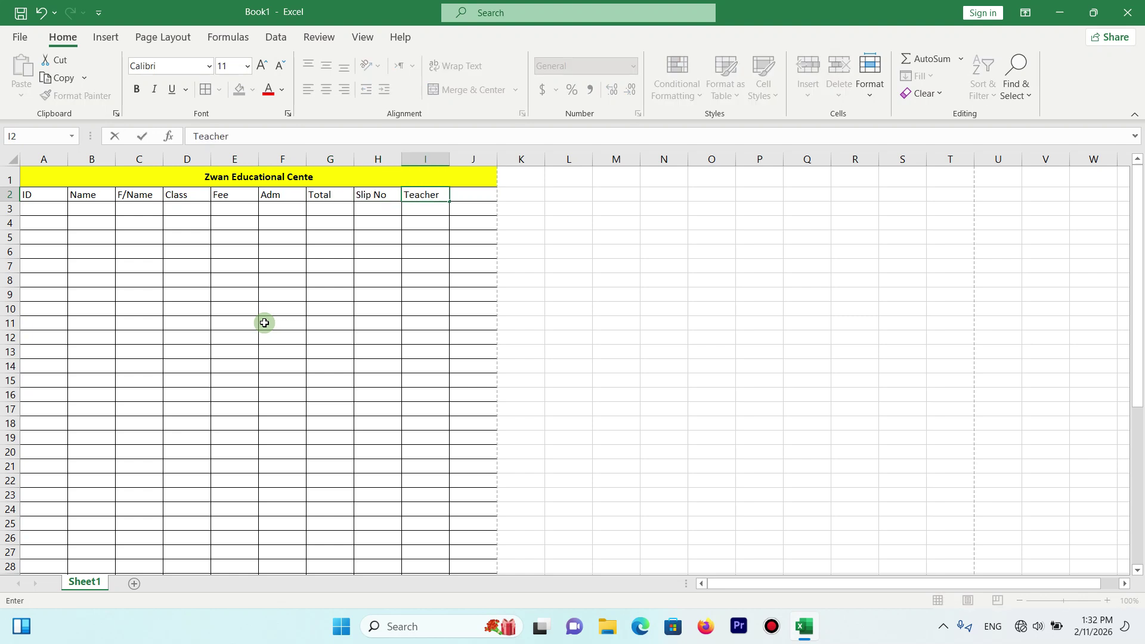
pyautogui.press('Tab')
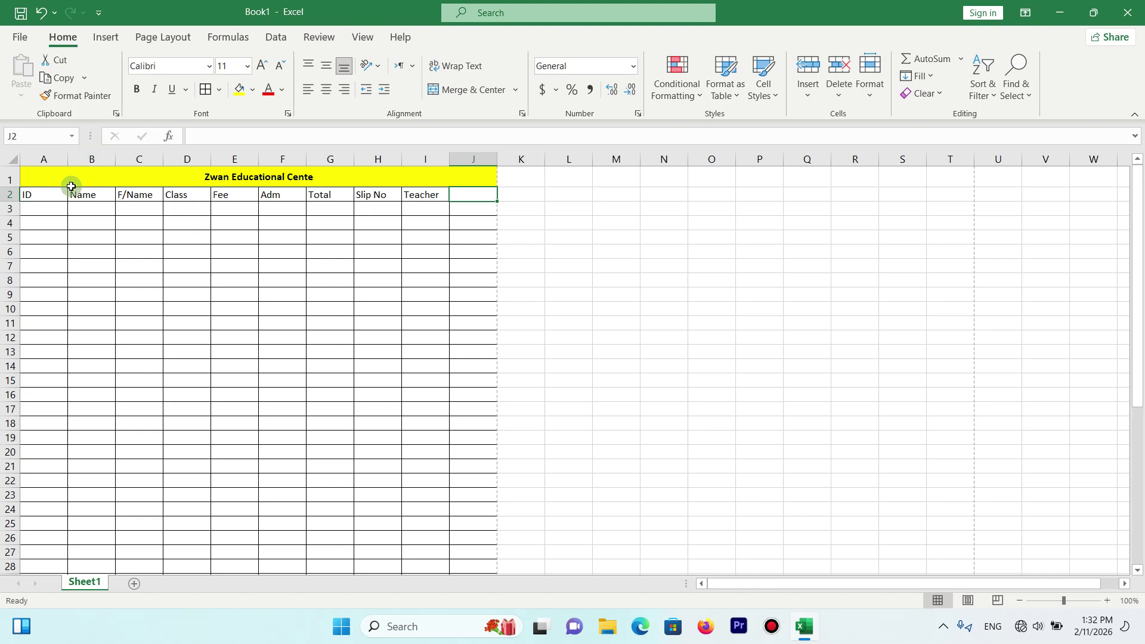
# Narrow the ID column and widen columns B through I
pyautogui.moveTo(68, 157); pyautogui.dragTo(698, 309)
pyautogui.click(361, 161)
pyautogui.click(698, 309)
# Unmerge the title row and merge and center the title again across A1:I1 only
pyautogui.moveTo(697, 184); pyautogui.dragTo(689, 477)
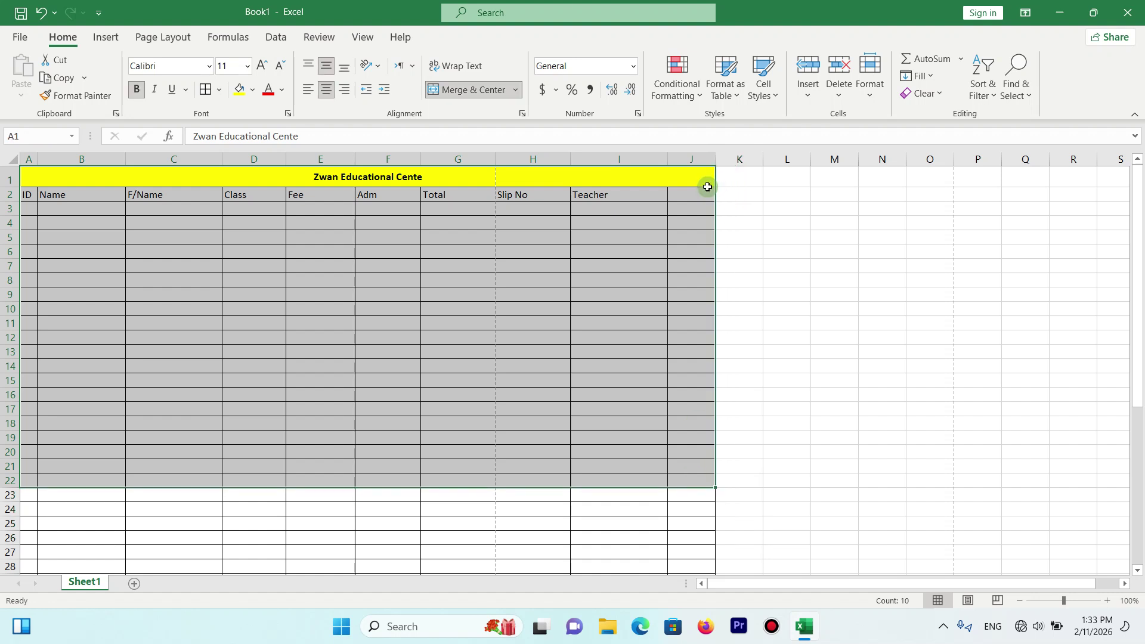
pyautogui.click(695, 201)
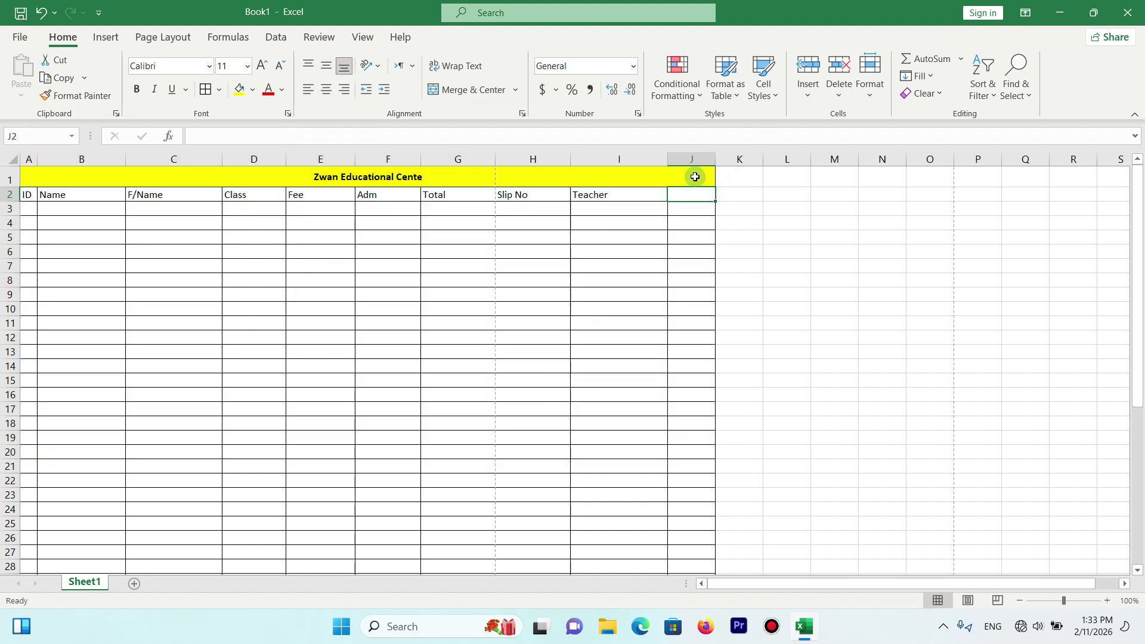
pyautogui.click(695, 178)
pyautogui.click(693, 195)
pyautogui.click(658, 175)
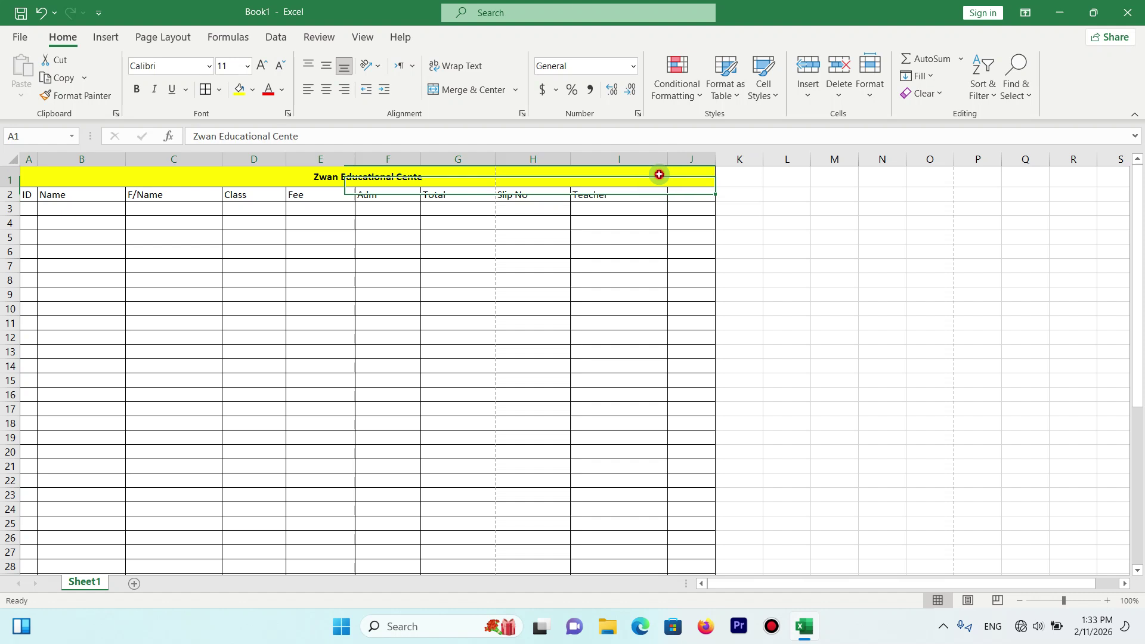
pyautogui.click(456, 88)
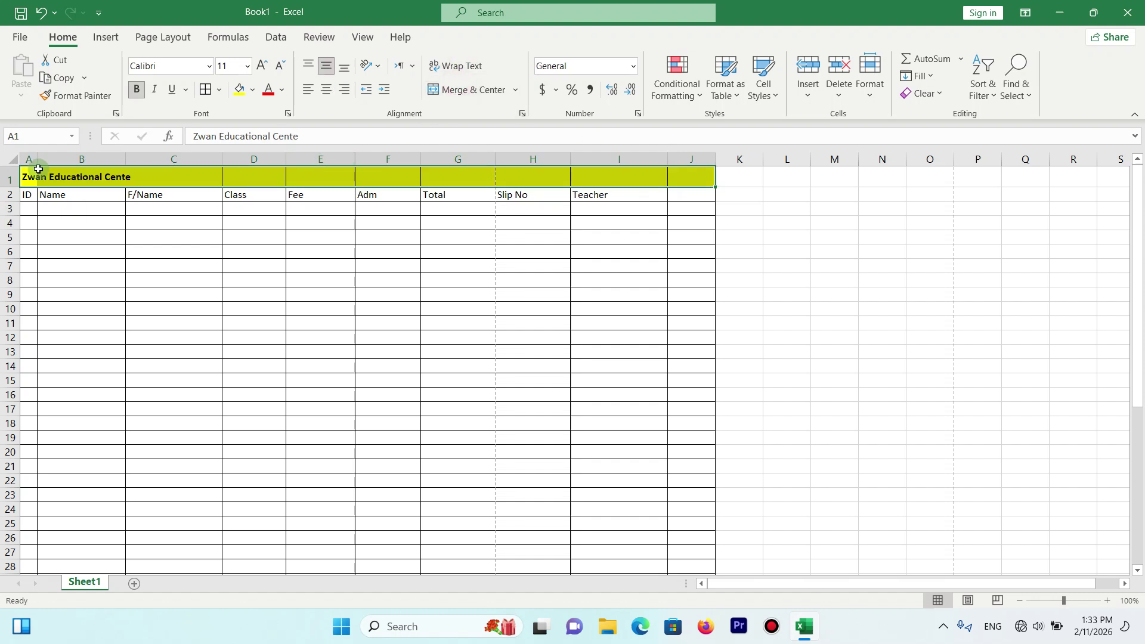
pyautogui.moveTo(38, 169); pyautogui.dragTo(582, 155)
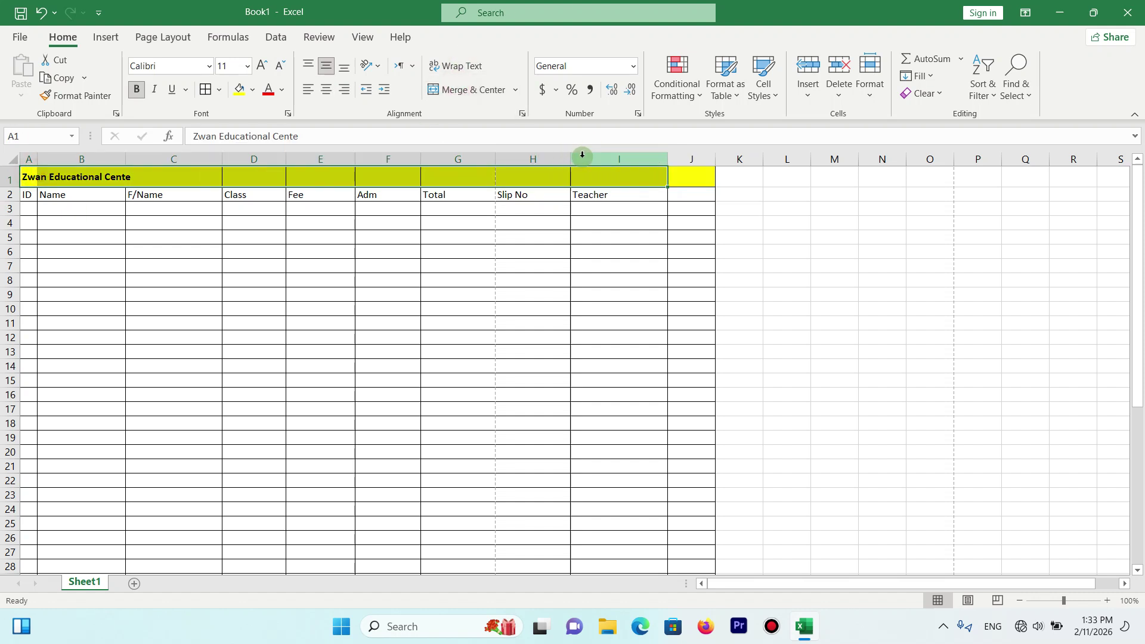
pyautogui.click(471, 89)
# Delete the surplus bordered column J beside the Teacher column from the sheet
pyautogui.moveTo(697, 173); pyautogui.dragTo(696, 531)
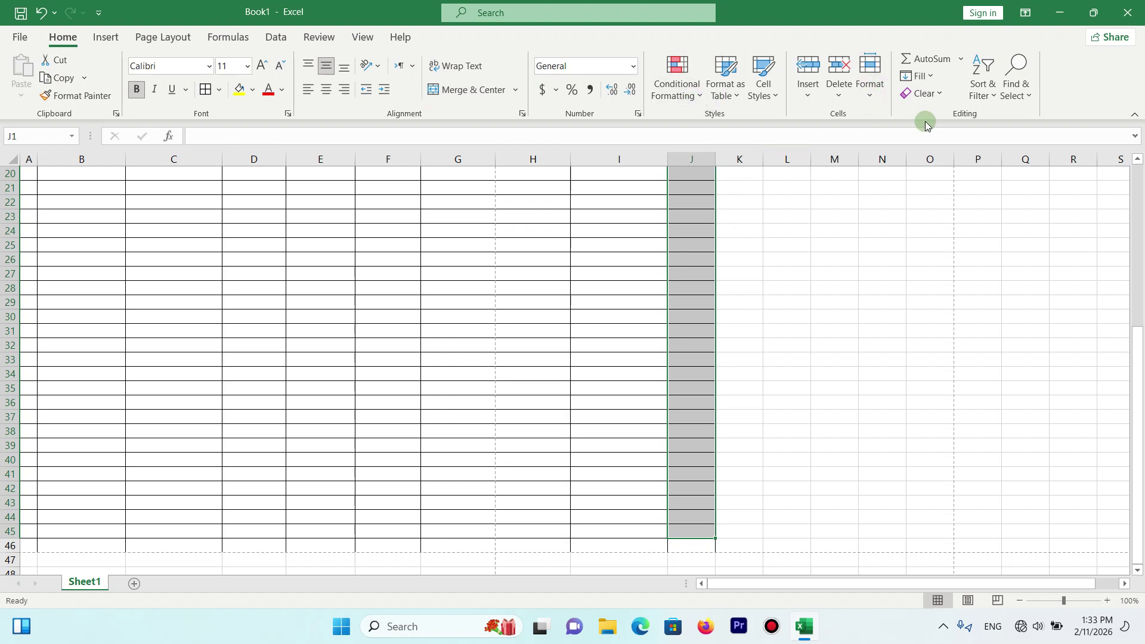
pyautogui.click(835, 84)
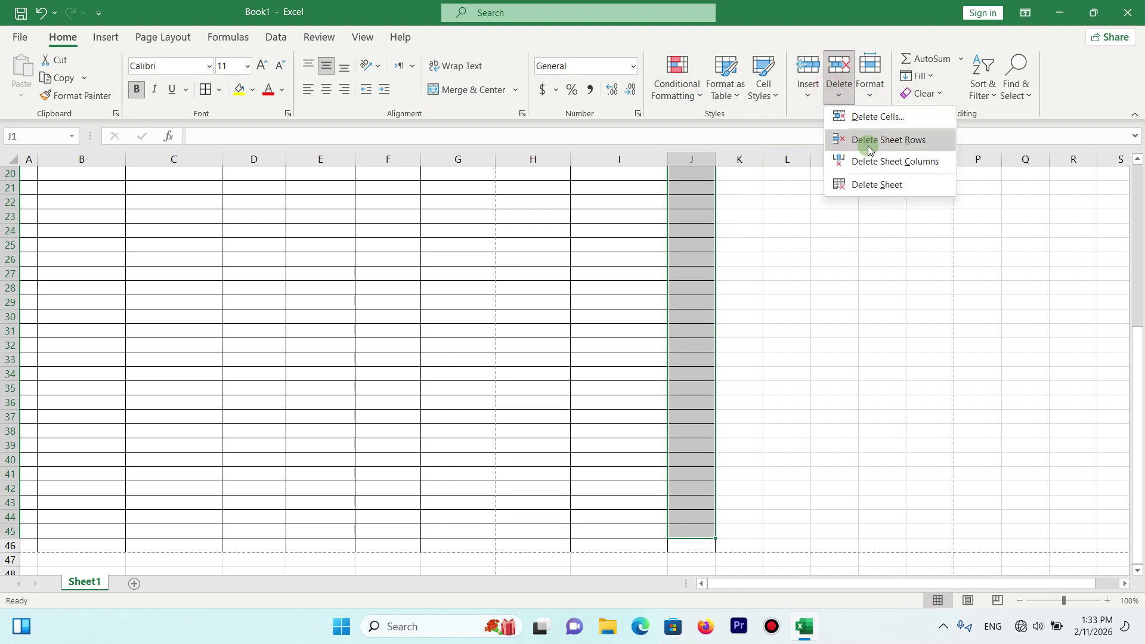
pyautogui.click(868, 159)
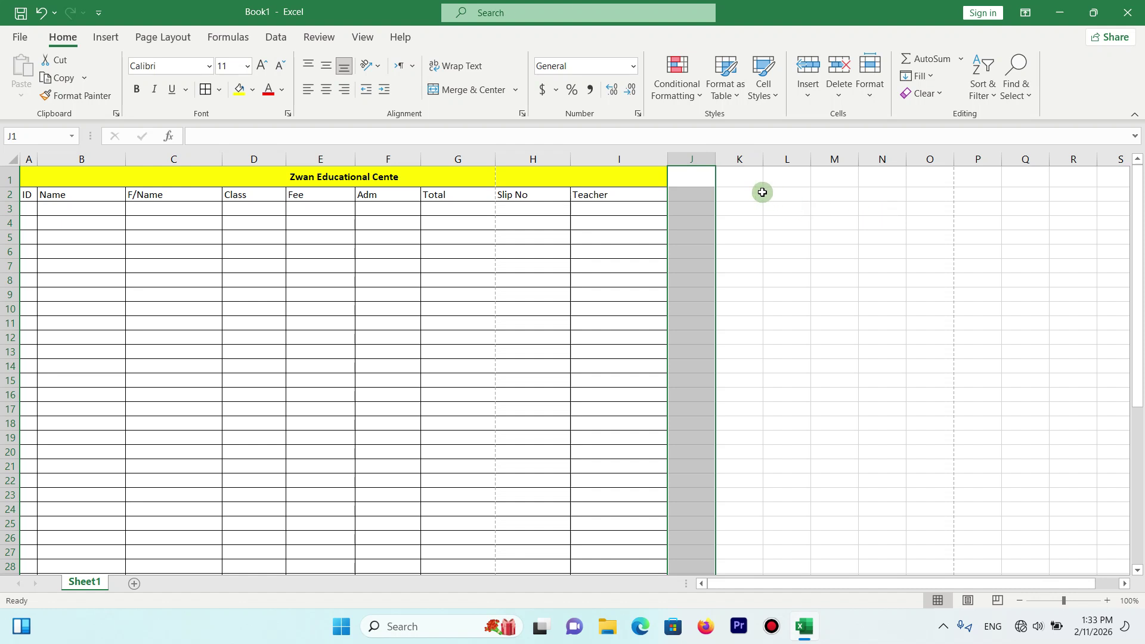
pyautogui.click(757, 192)
pyautogui.click(574, 194)
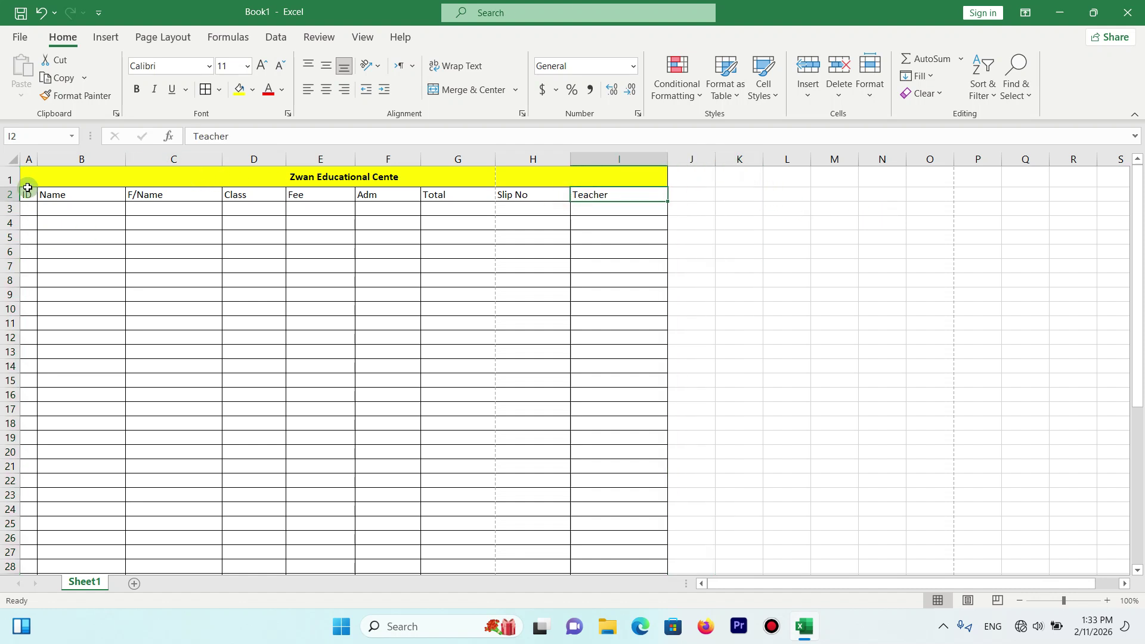
# Center the table contents horizontally across A1:I45, turn off middle alignment and make header row 2 taller
pyautogui.moveTo(63, 183); pyautogui.dragTo(600, 513)
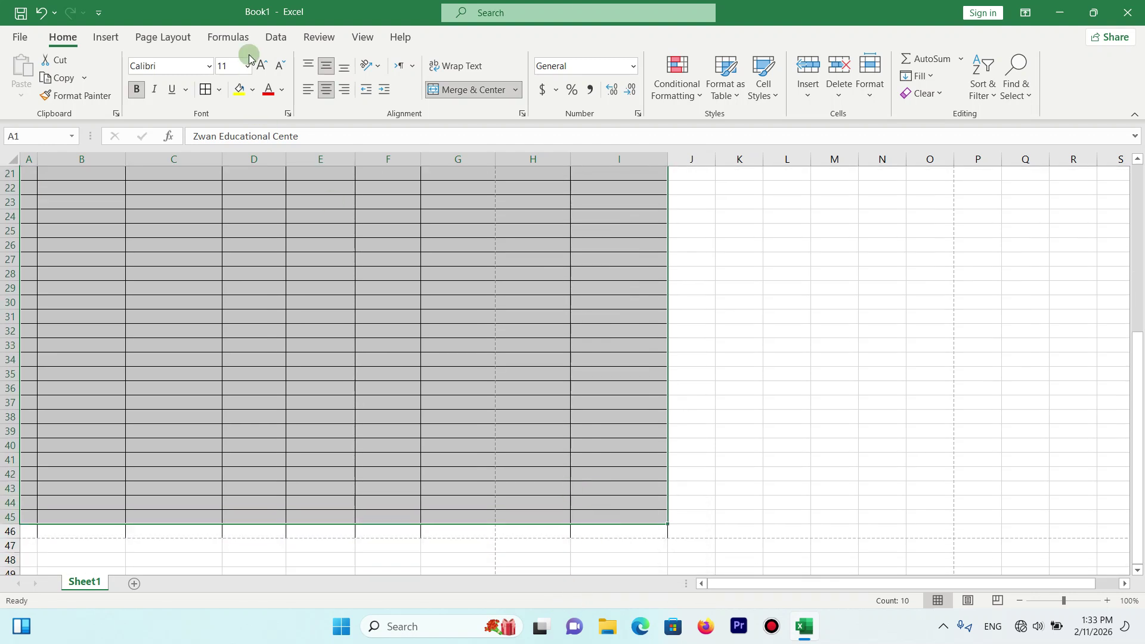
pyautogui.click(327, 89)
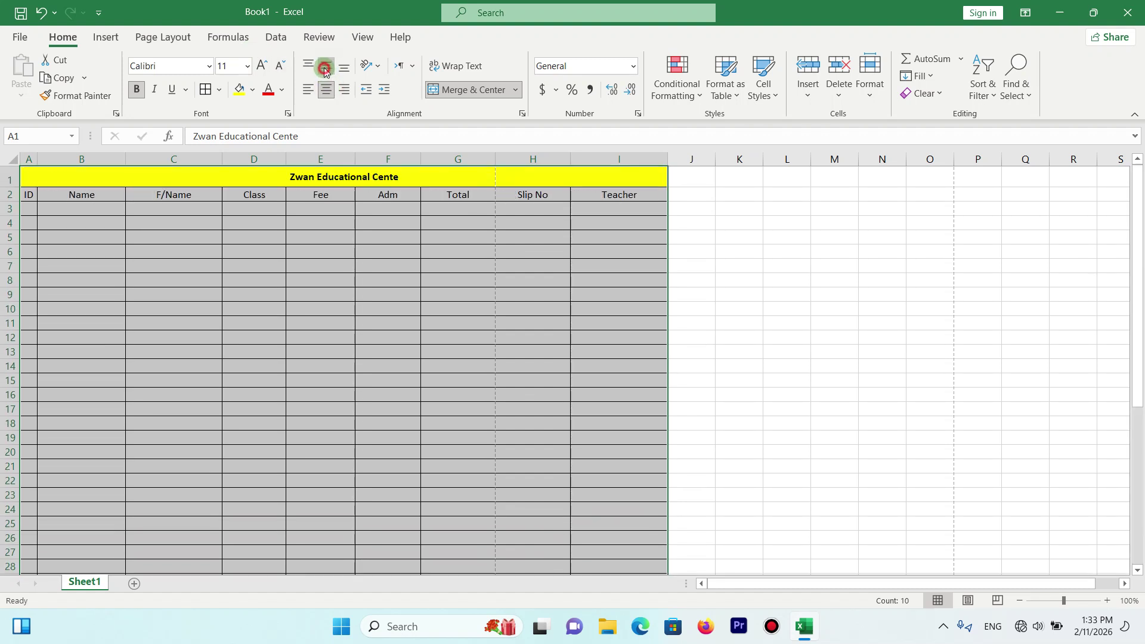
pyautogui.click(325, 67)
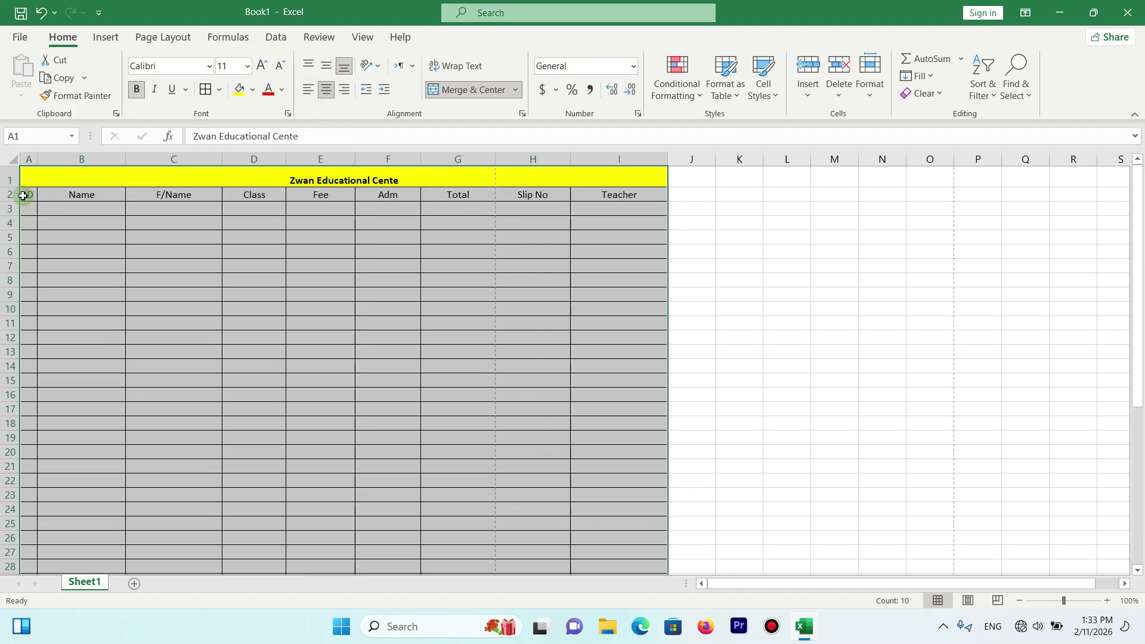
pyautogui.moveTo(16, 200); pyautogui.dragTo(17, 208)
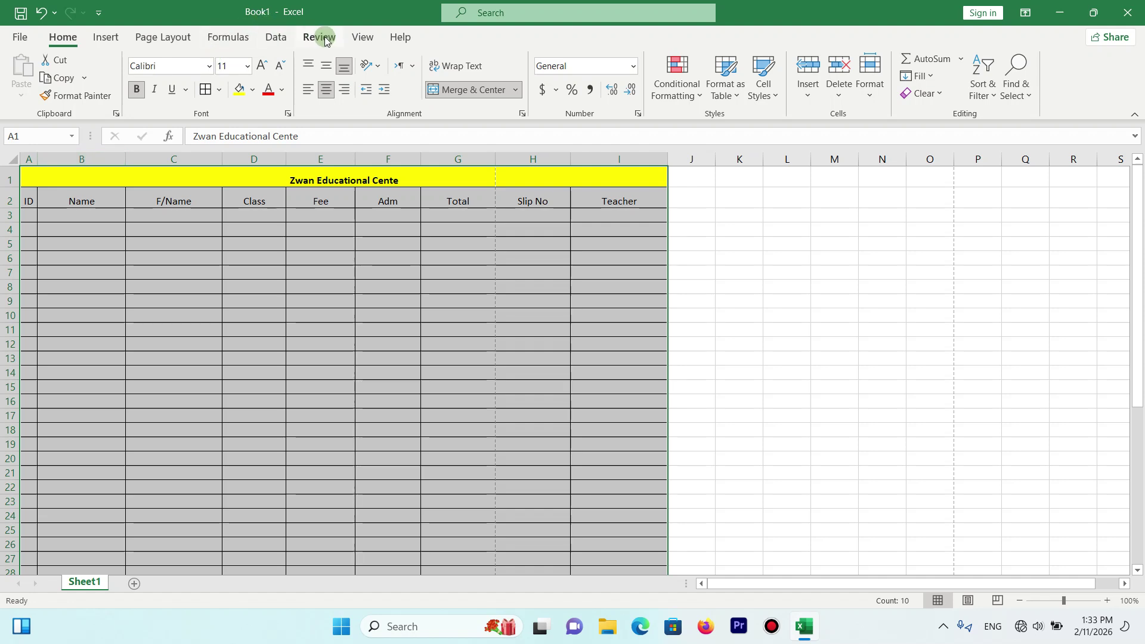
# Switch the sheet to Page Break Preview and inspect how the table columns split across pages
pyautogui.click(361, 38)
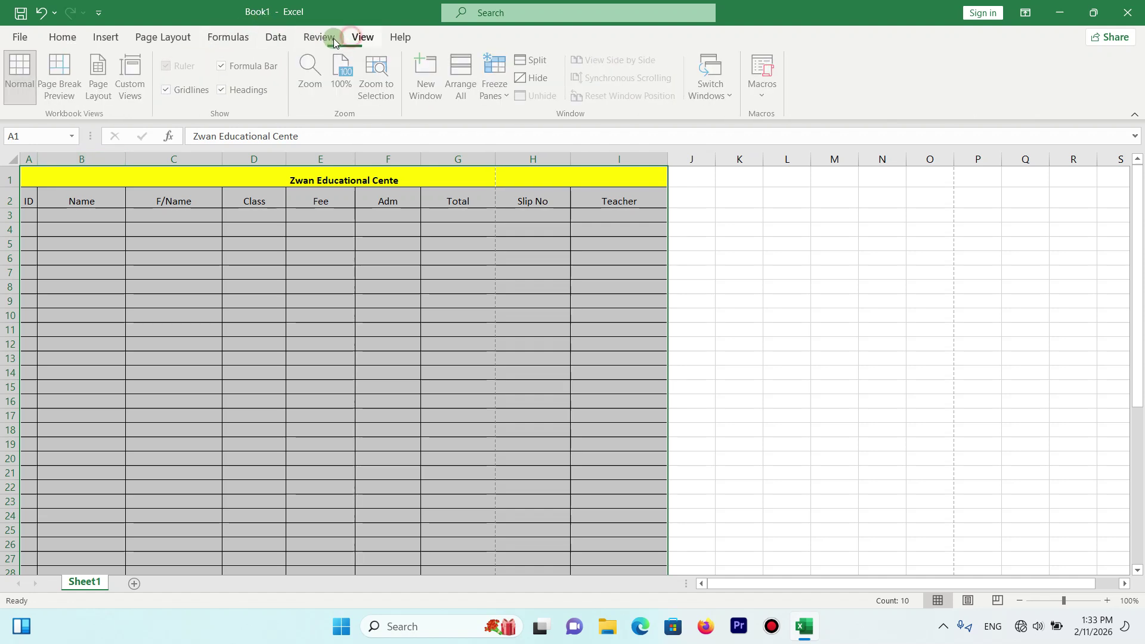
pyautogui.click(59, 100)
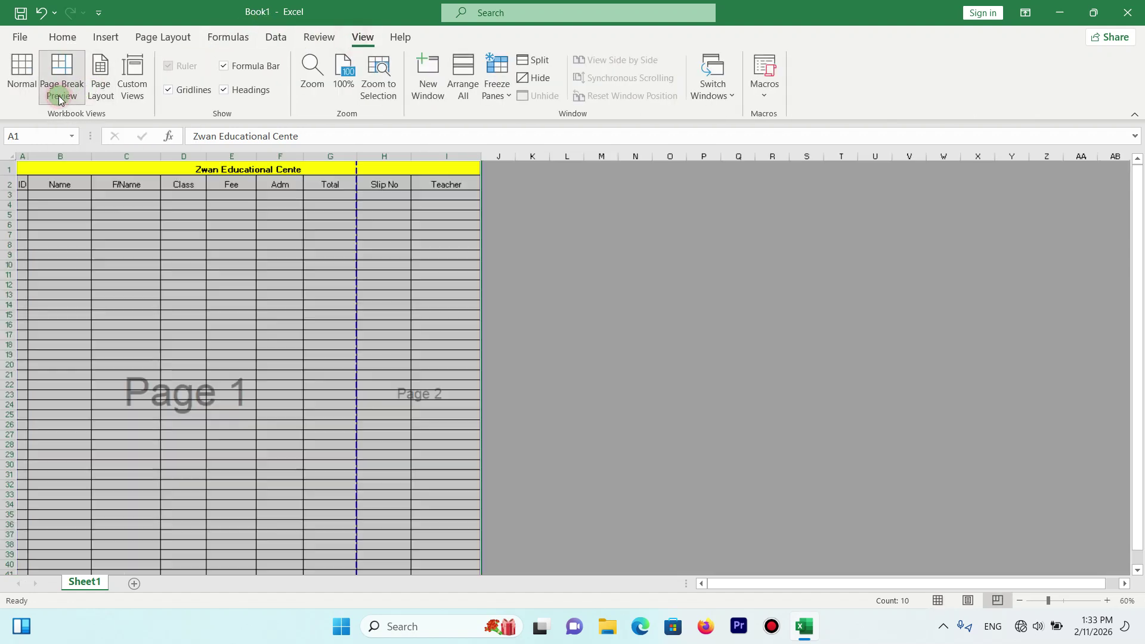
pyautogui.click(326, 232)
pyautogui.click(476, 273)
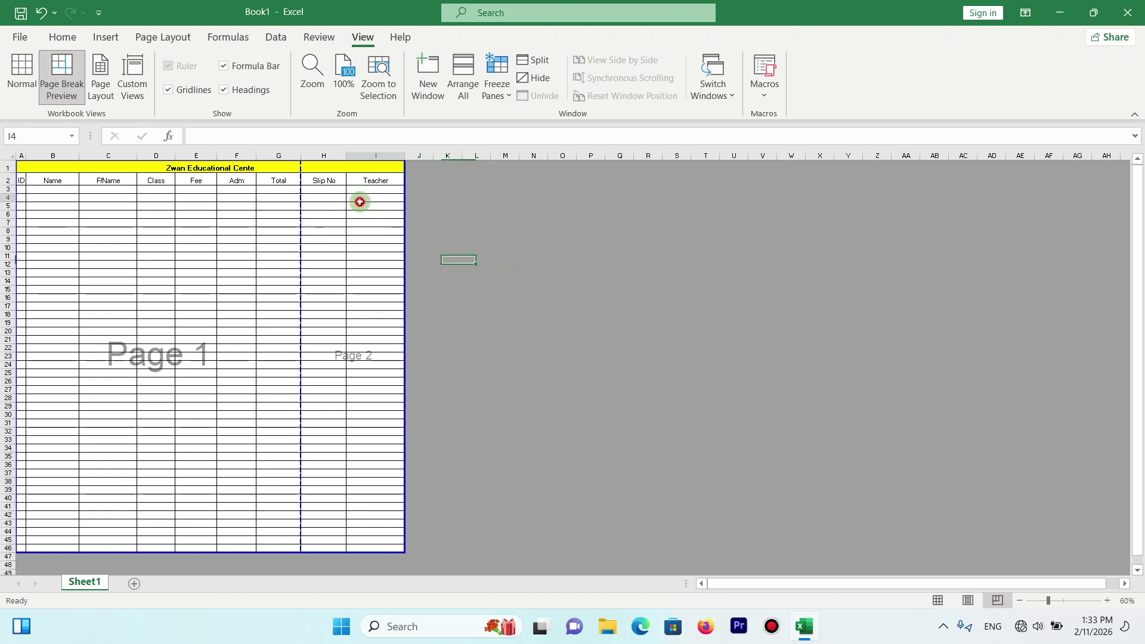
pyautogui.moveTo(143, 333); pyautogui.dragTo(249, 407)
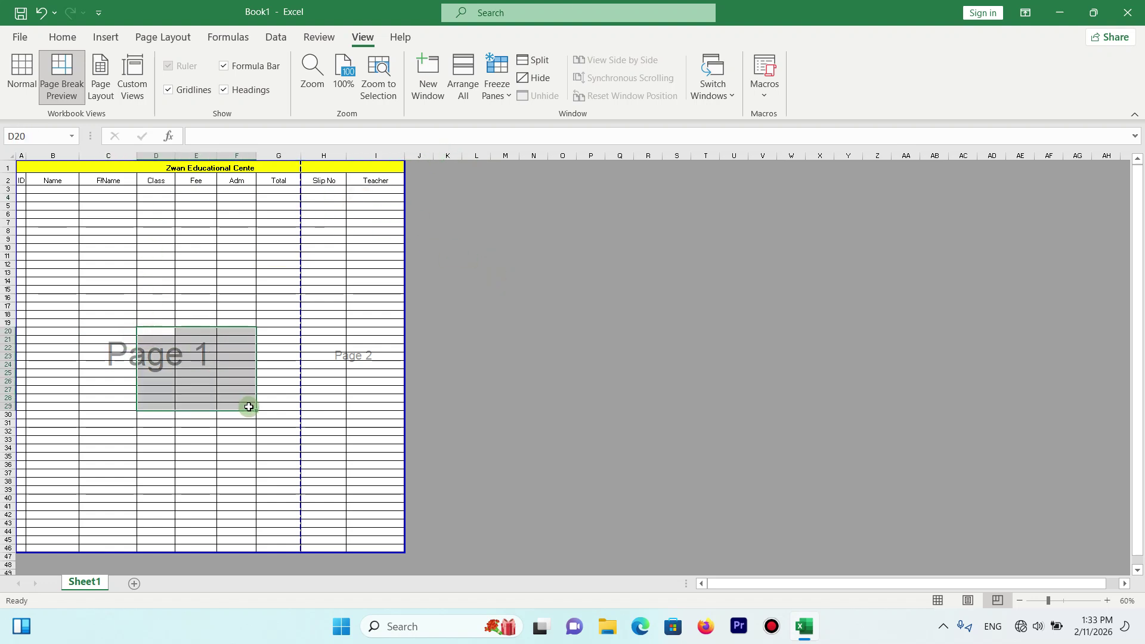
pyautogui.moveTo(378, 332); pyautogui.dragTo(312, 394)
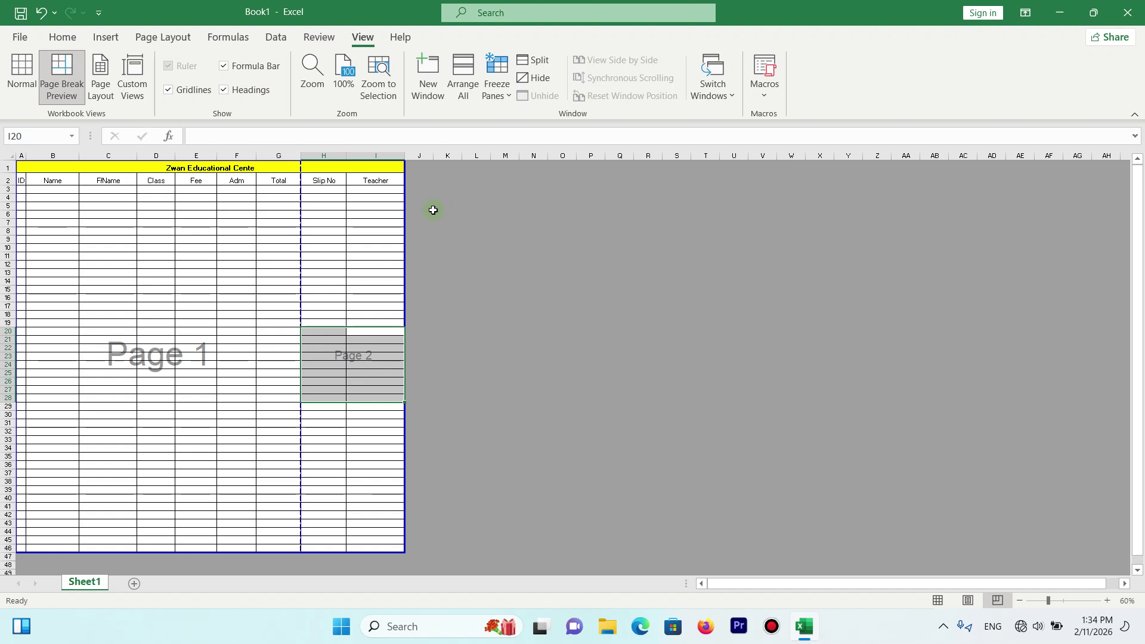
pyautogui.click(319, 214)
pyautogui.click(51, 136)
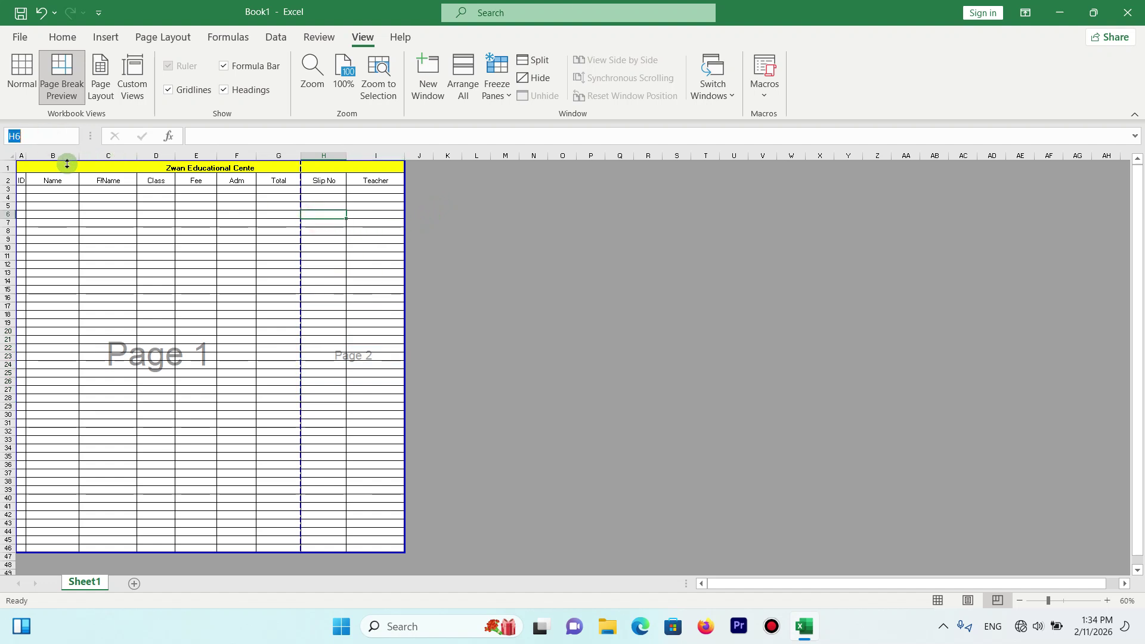
pyautogui.click(64, 167)
pyautogui.click(185, 270)
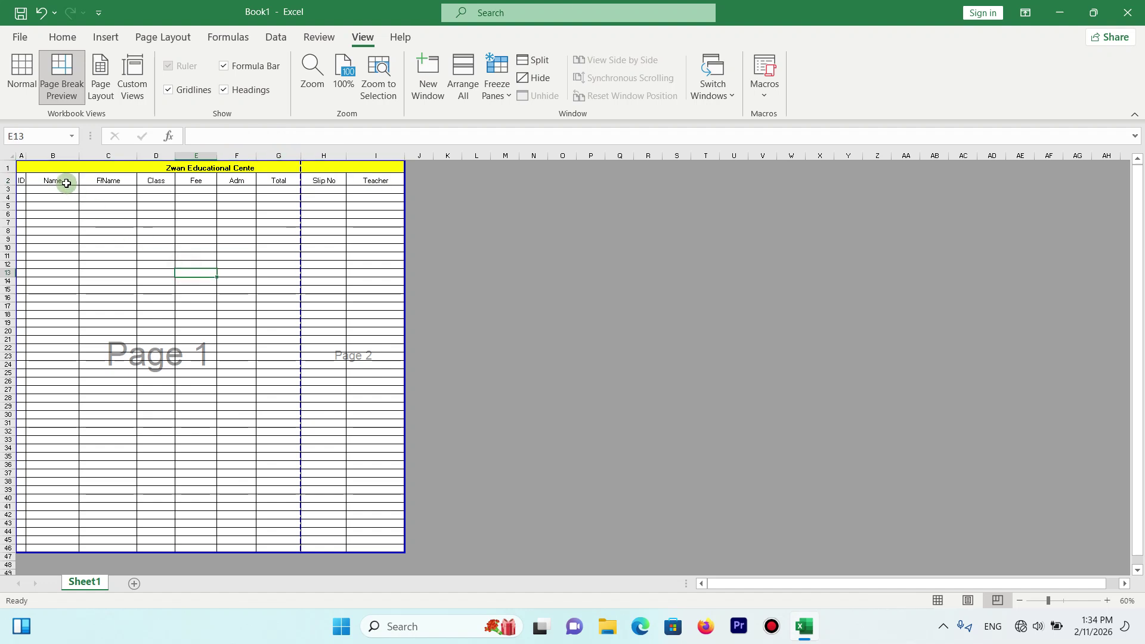
pyautogui.moveTo(46, 167); pyautogui.dragTo(89, 549)
pyautogui.click(432, 390)
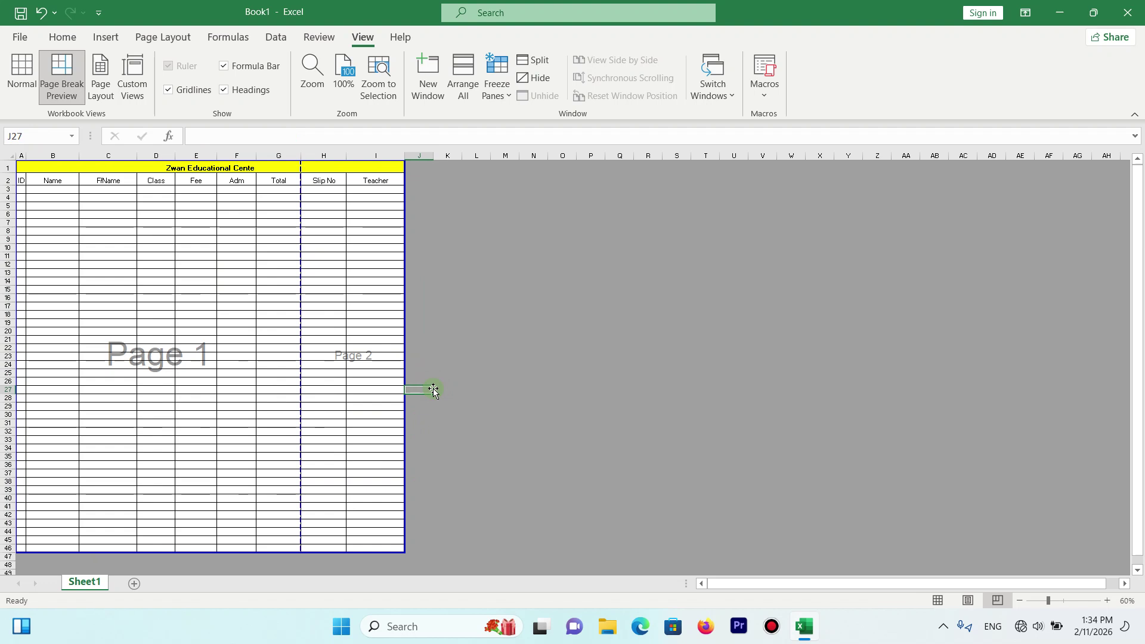
pyautogui.moveTo(432, 390); pyautogui.dragTo(316, 45)
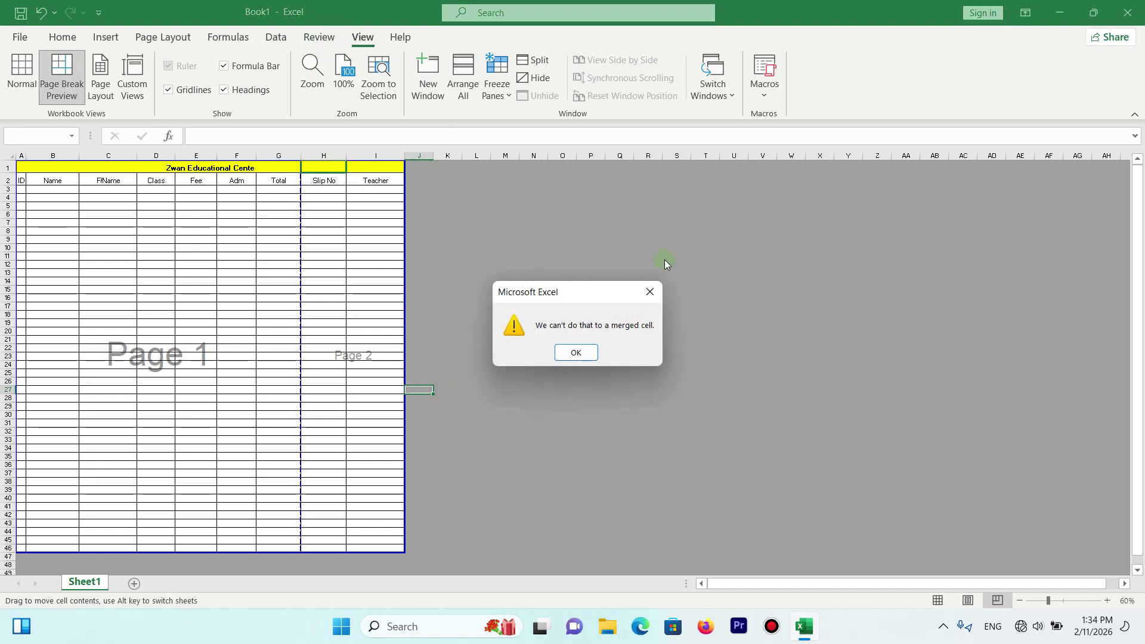
pyautogui.click(648, 291)
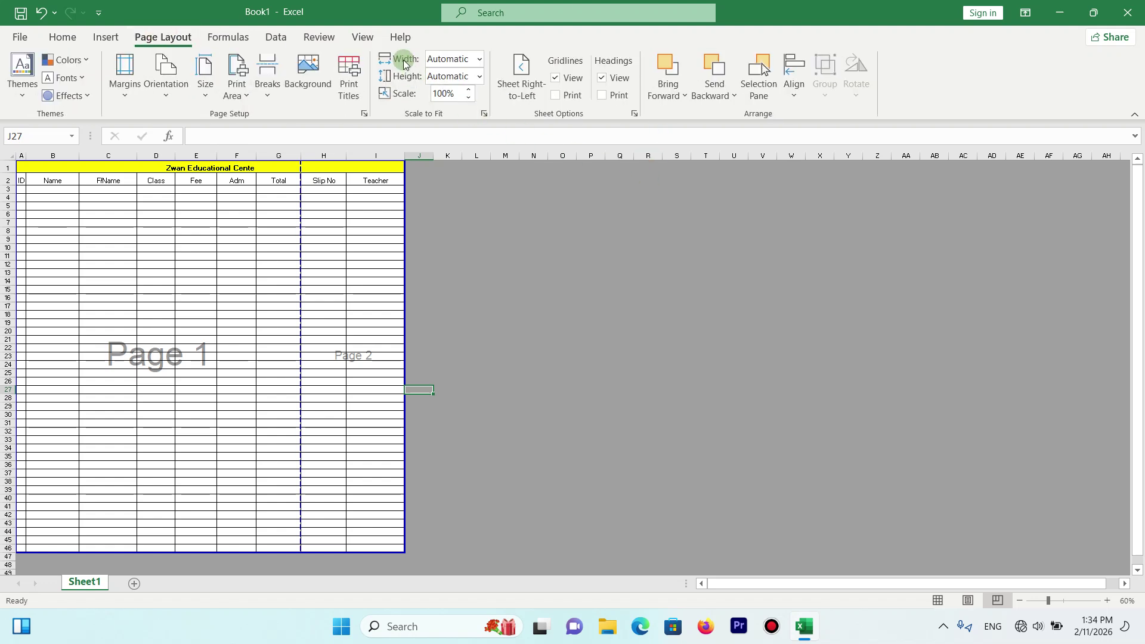
# Scale the sheet to fit 1 page in width and 1 page in height
pyautogui.click(479, 58)
pyautogui.click(467, 95)
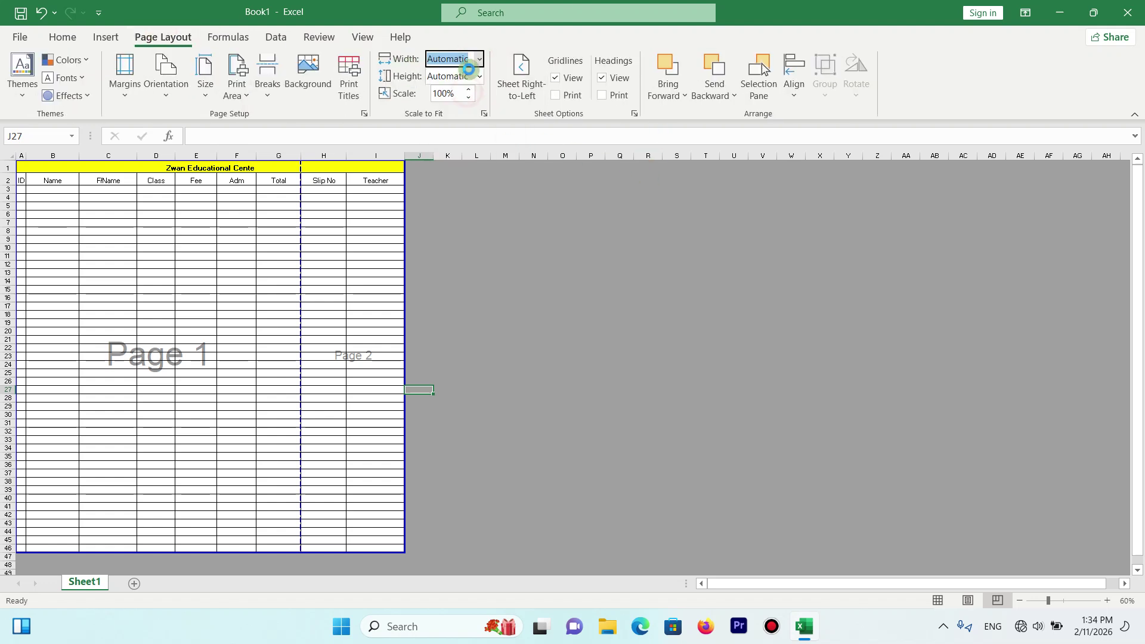
pyautogui.click(479, 76)
pyautogui.click(470, 116)
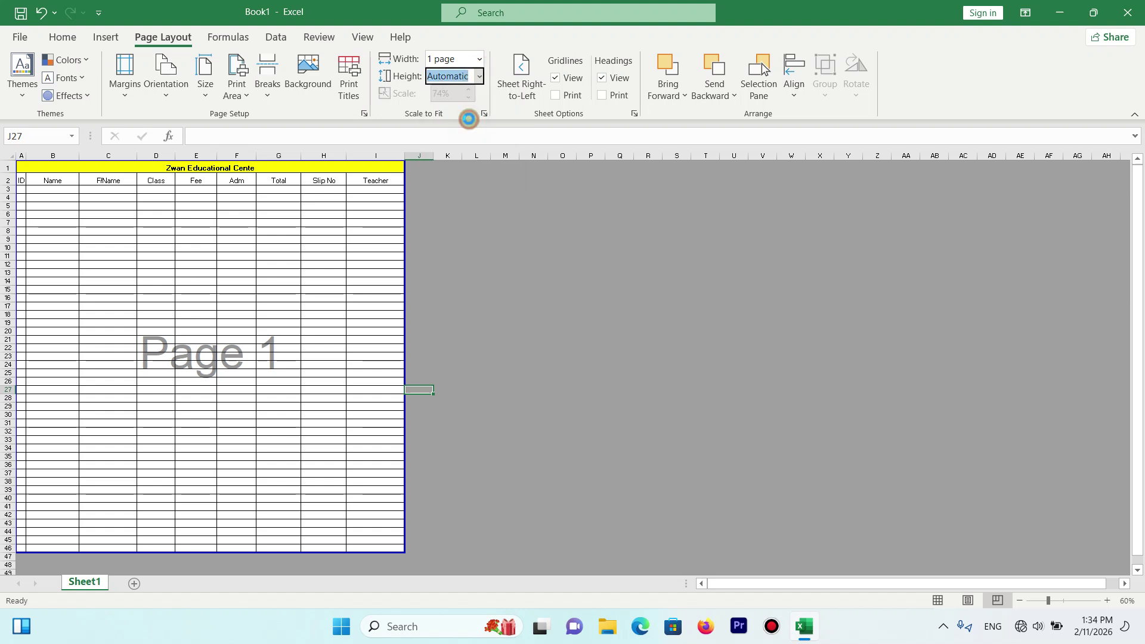
# Check the table's page fit in the print preview and return to the worksheet
pyautogui.click(151, 391)
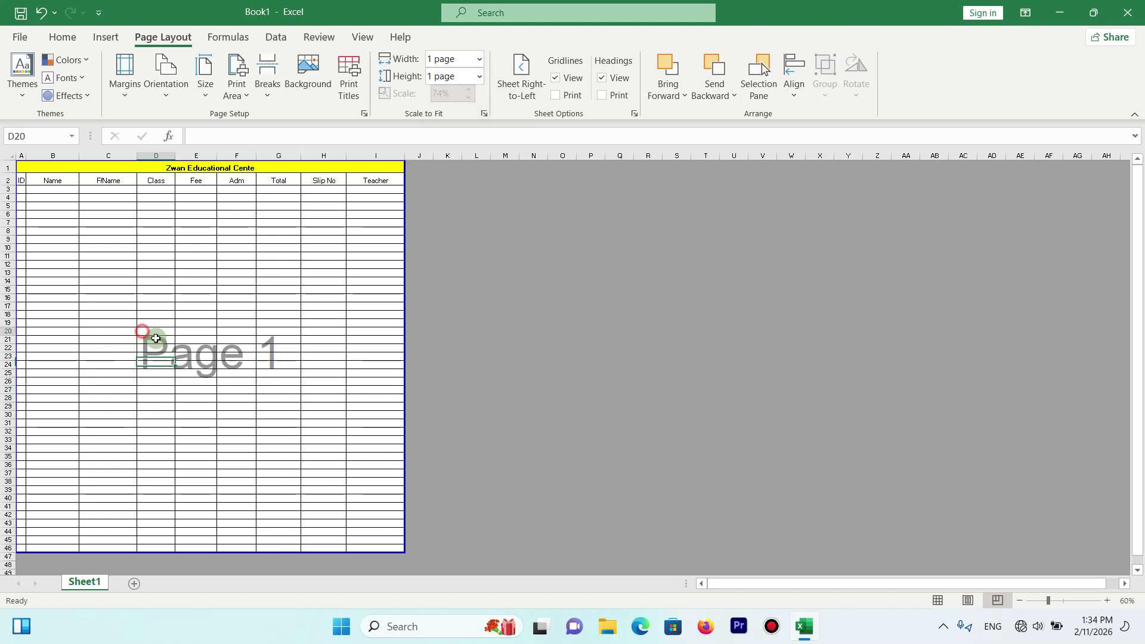
pyautogui.moveTo(148, 335); pyautogui.dragTo(314, 394)
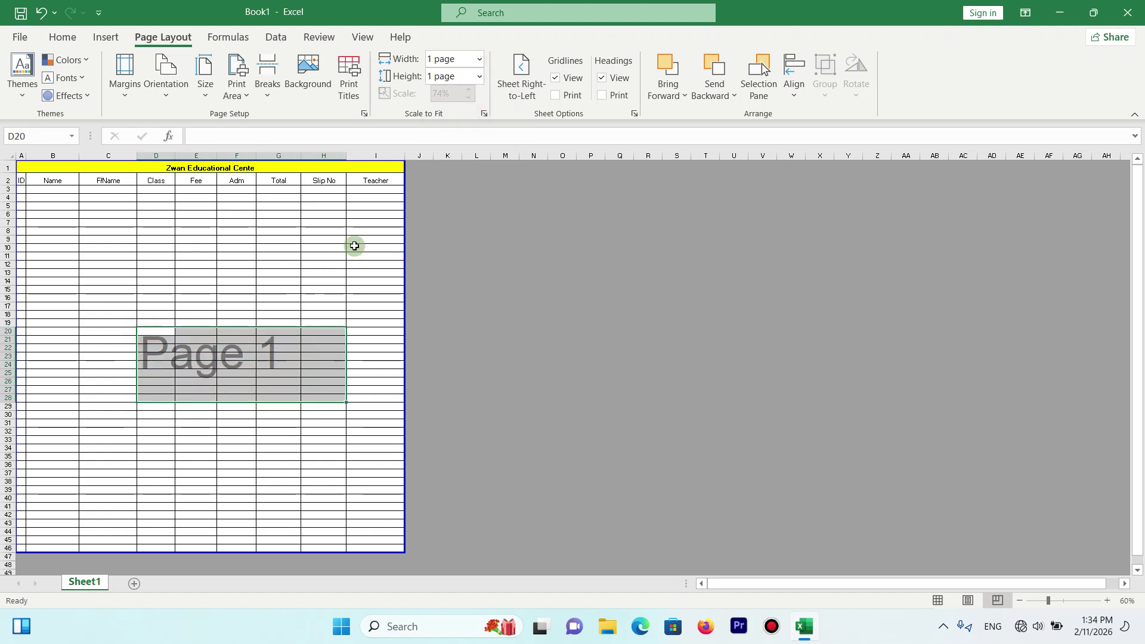
pyautogui.hotkey('ctrl', 'p')
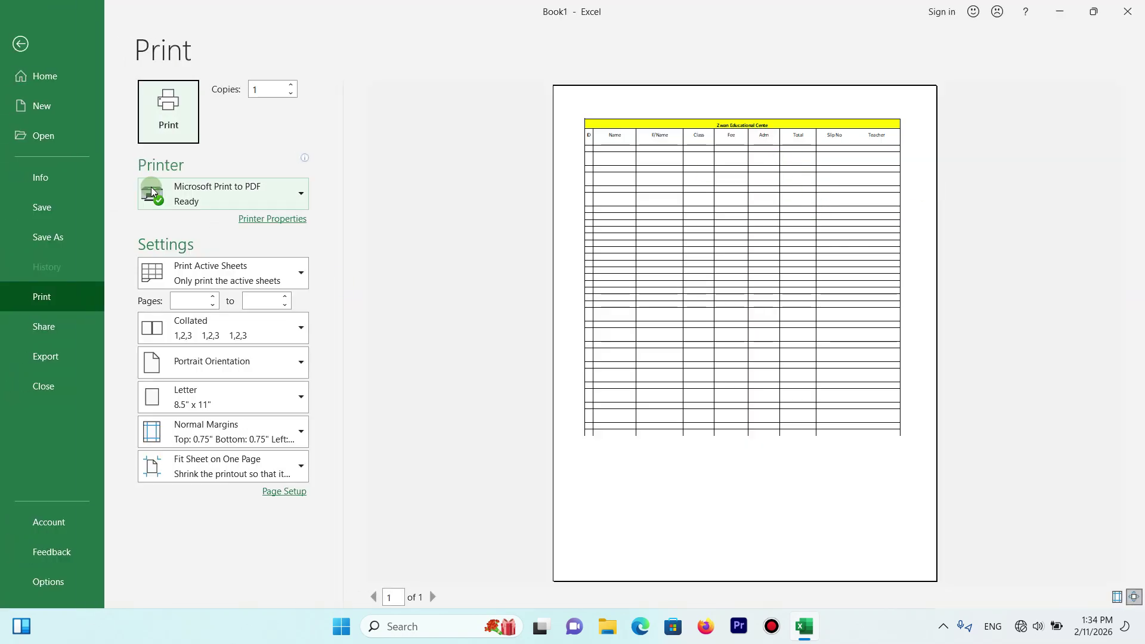
pyautogui.click(13, 40)
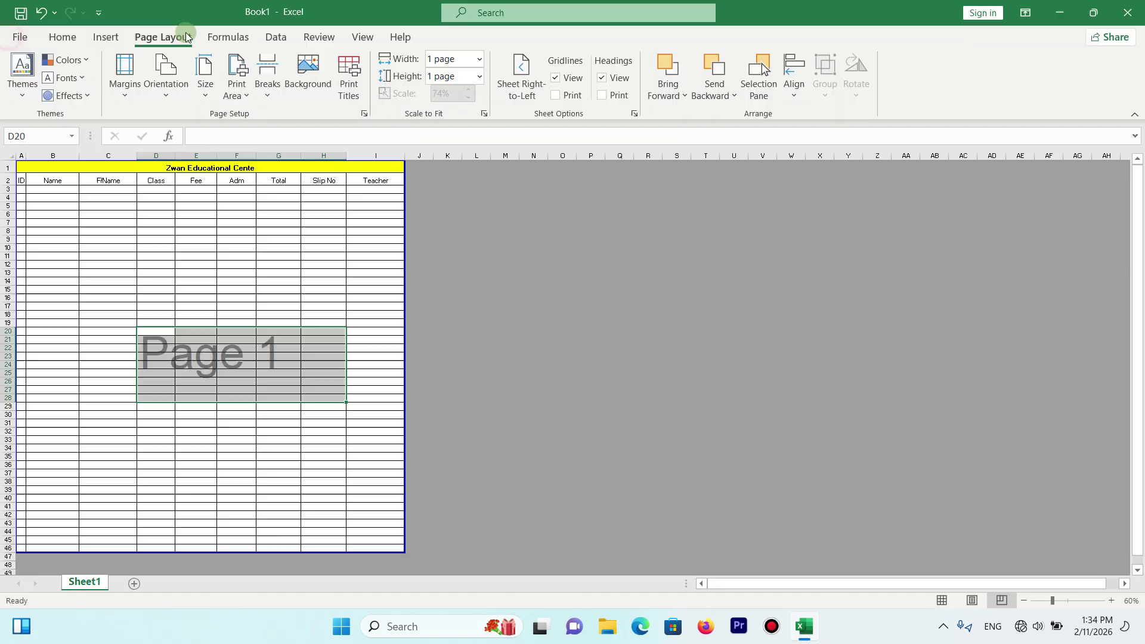
# Switch the sheet to Page Layout view and show the beginning of the table
pyautogui.click(364, 37)
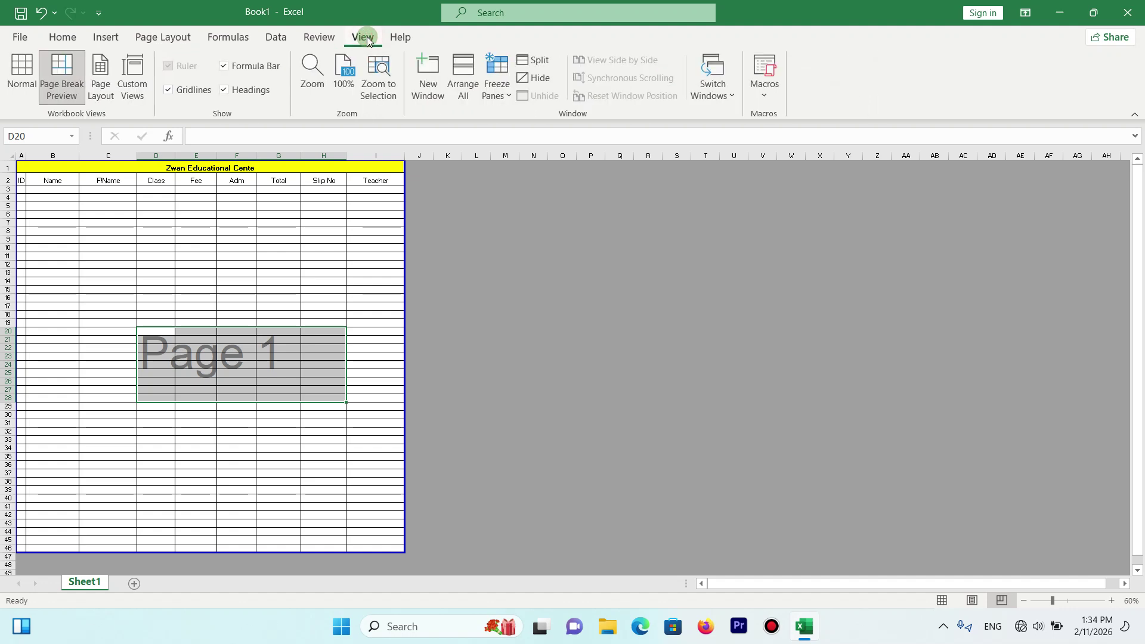
pyautogui.click(100, 67)
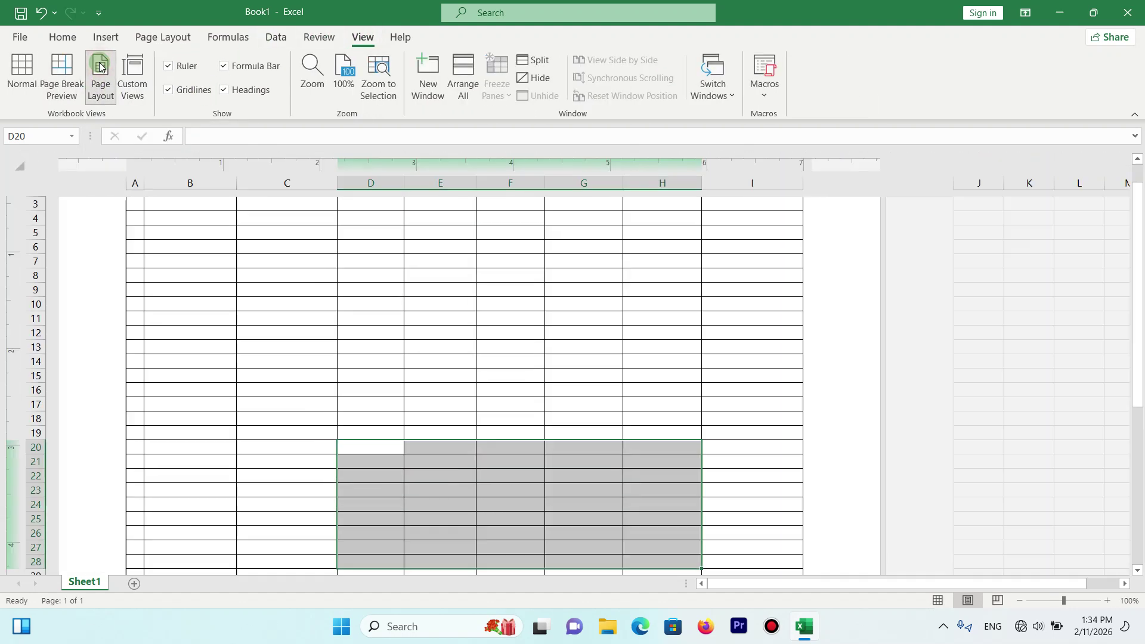
pyautogui.moveTo(1140, 230); pyautogui.dragTo(1140, 217)
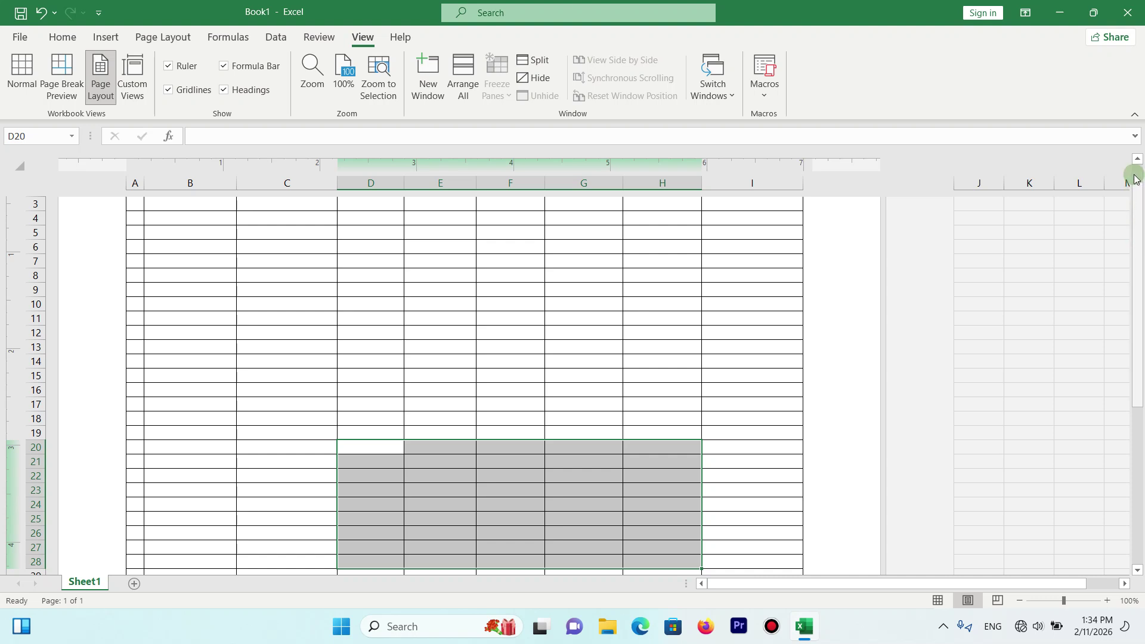
pyautogui.moveTo(1134, 177)
pyautogui.mouseDown()
pyautogui.moveTo(1140, 375)
pyautogui.moveTo(1137, 157)
pyautogui.mouseUp()
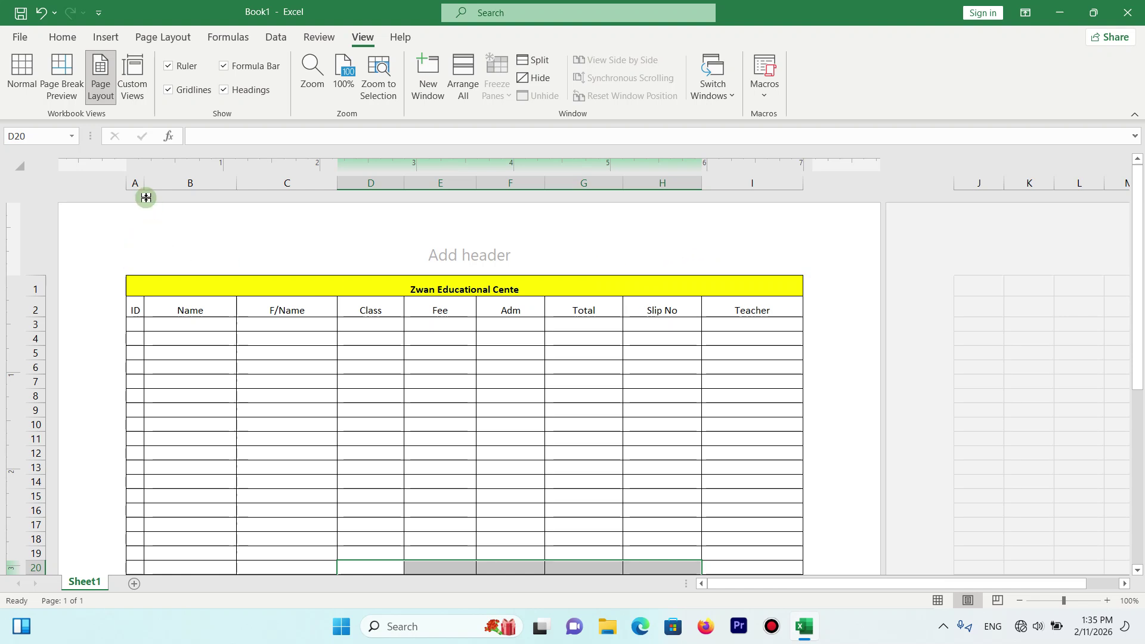
# Add a custom view named with a person's first name, toggling its print settings option
pyautogui.click(126, 94)
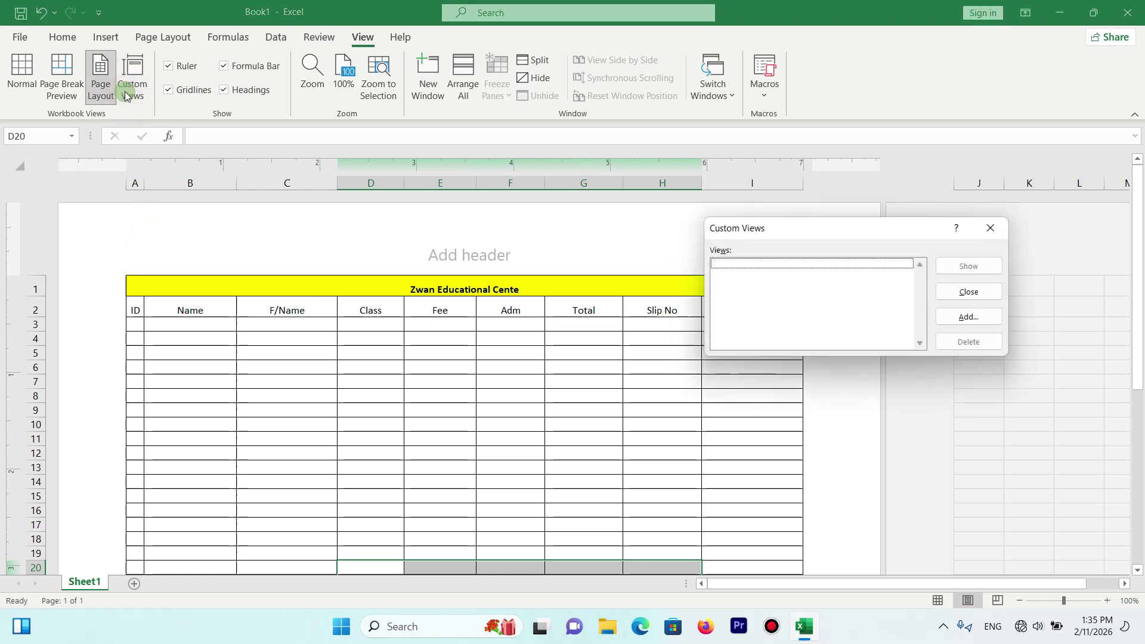
pyautogui.click(966, 316)
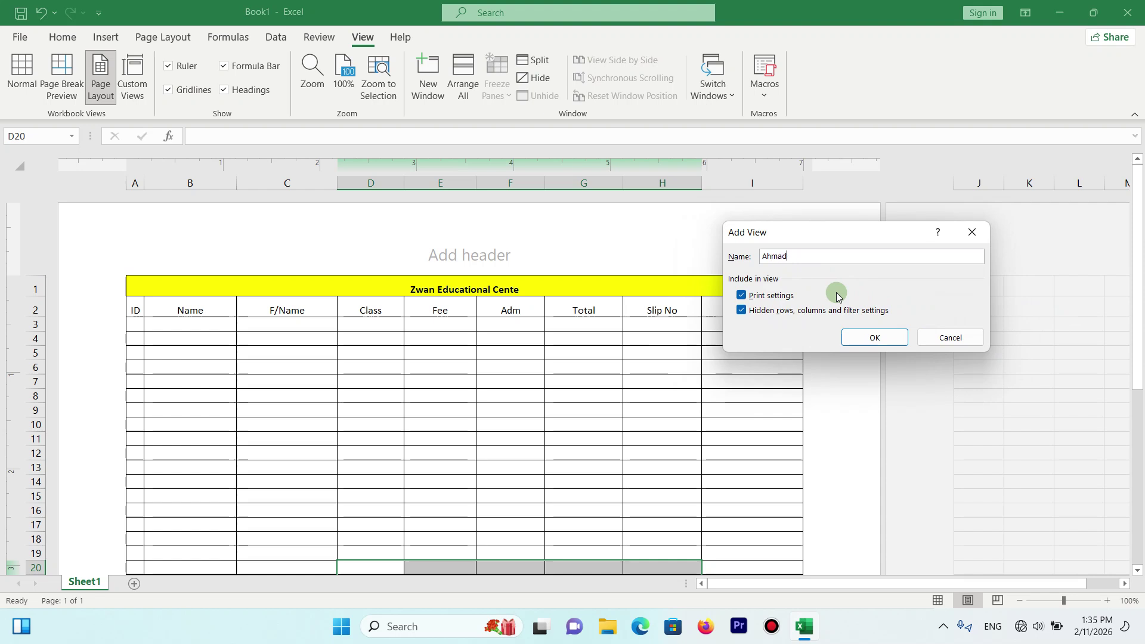
pyautogui.click(741, 296)
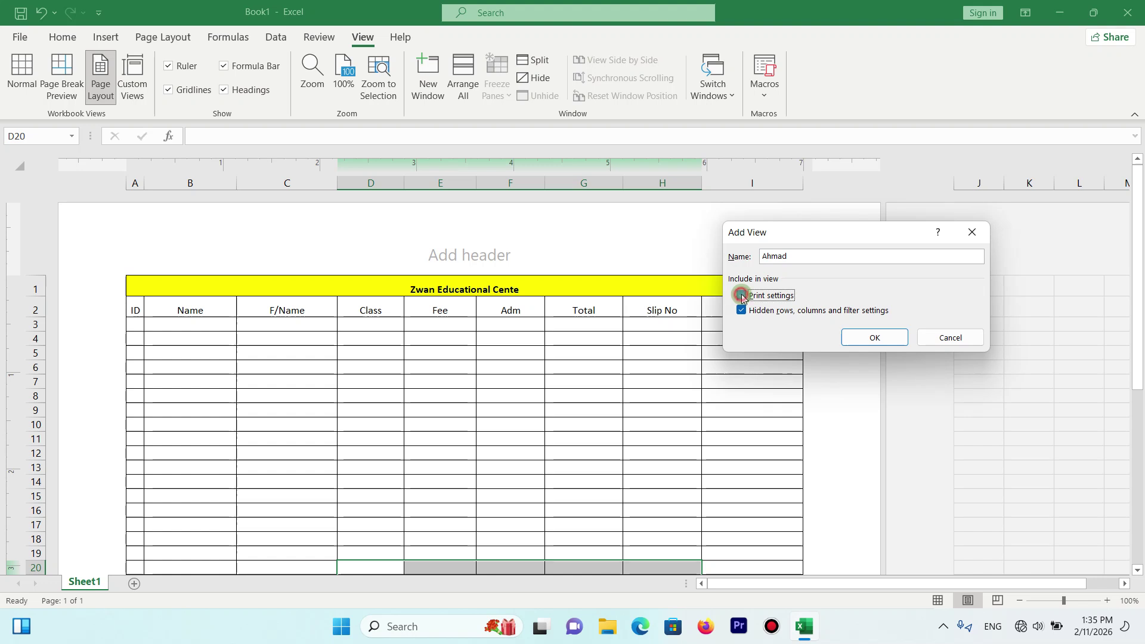
pyautogui.click(872, 338)
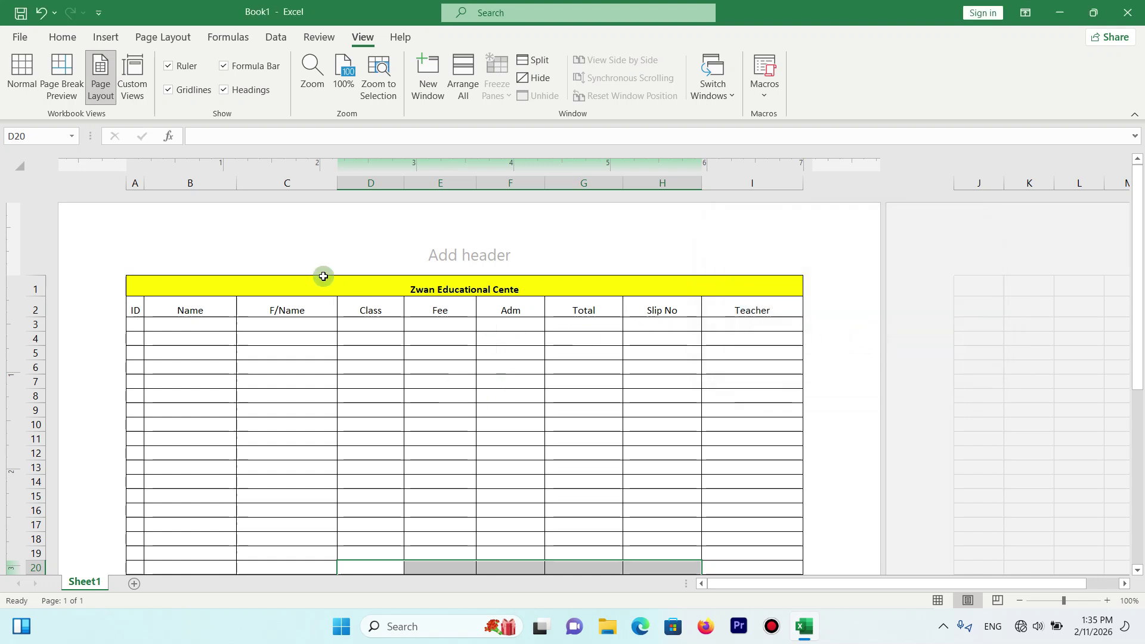
# Show the saved custom view and select the Class header with the cell below it
pyautogui.click(132, 77)
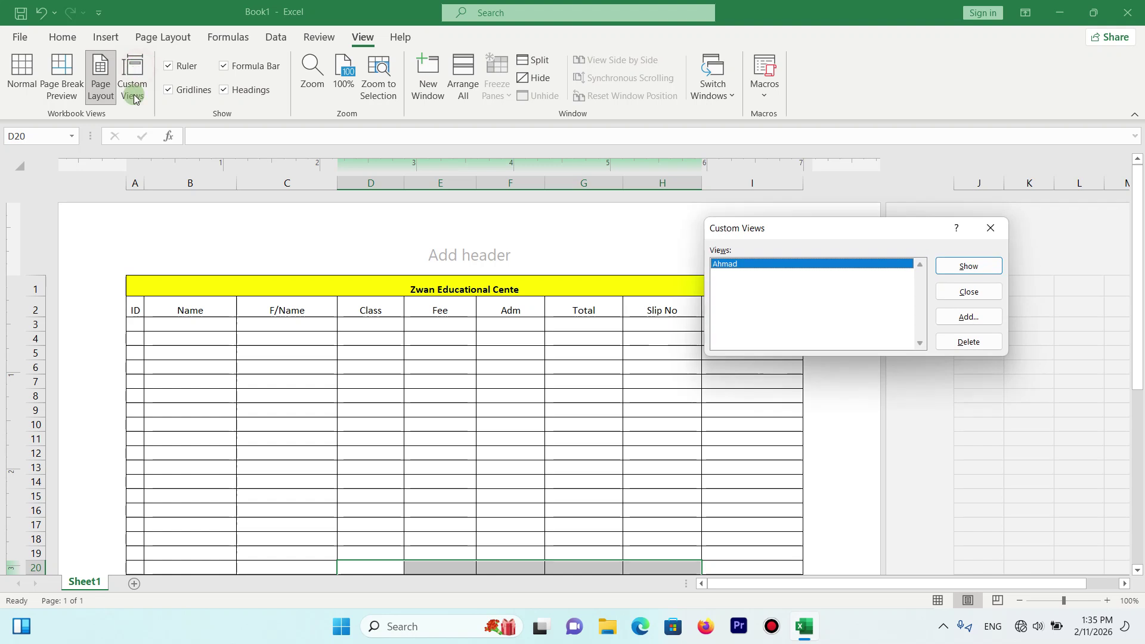
pyautogui.click(967, 265)
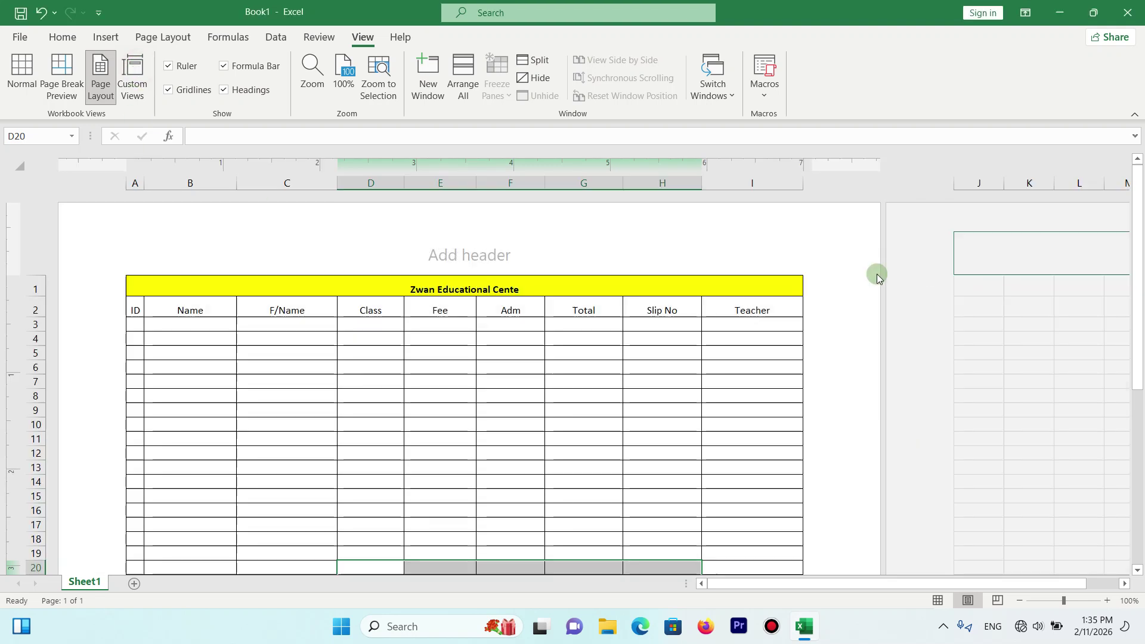
pyautogui.click(432, 231)
pyautogui.moveTo(453, 352); pyautogui.dragTo(340, 317)
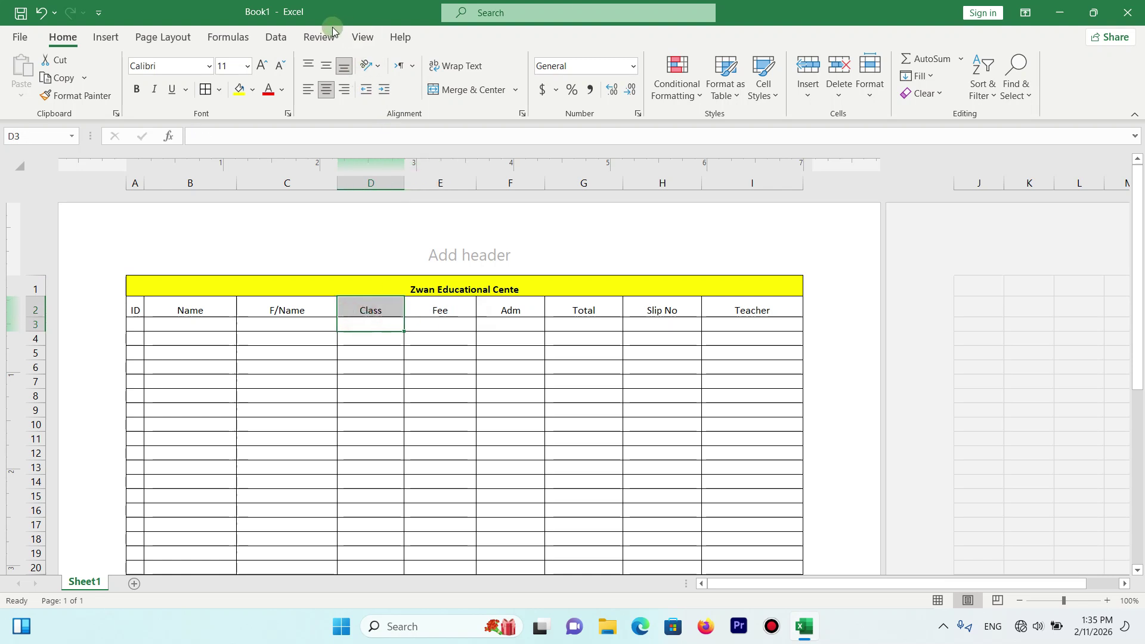
# Preview the sheet's page breaks, compare them with the Normal view, and leave the sheet in Normal view
pyautogui.click(363, 37)
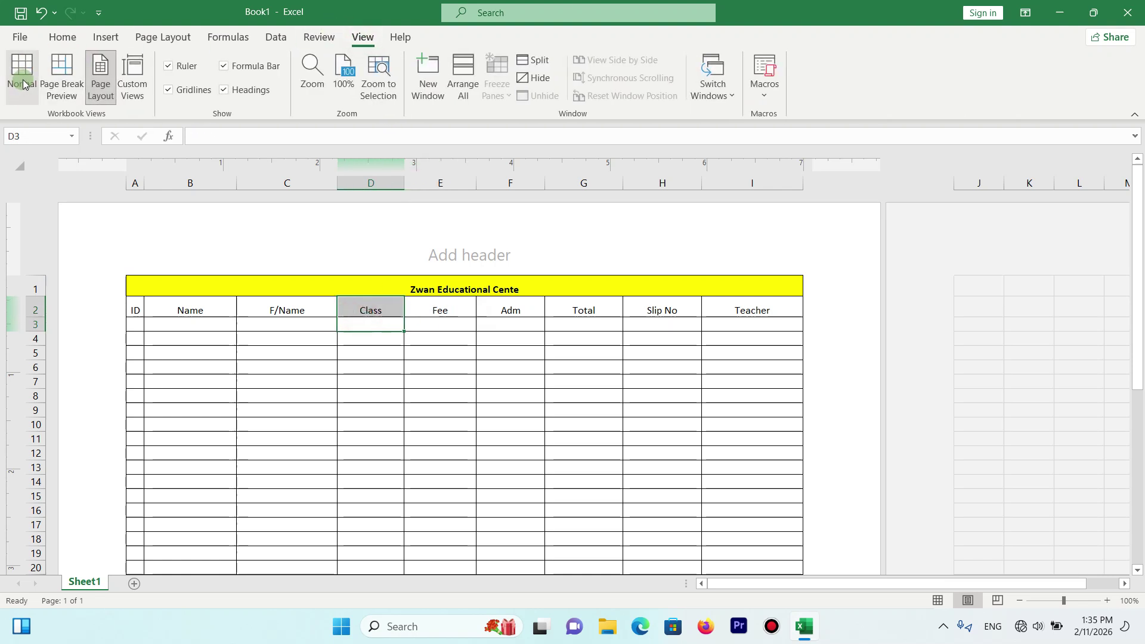
pyautogui.click(67, 92)
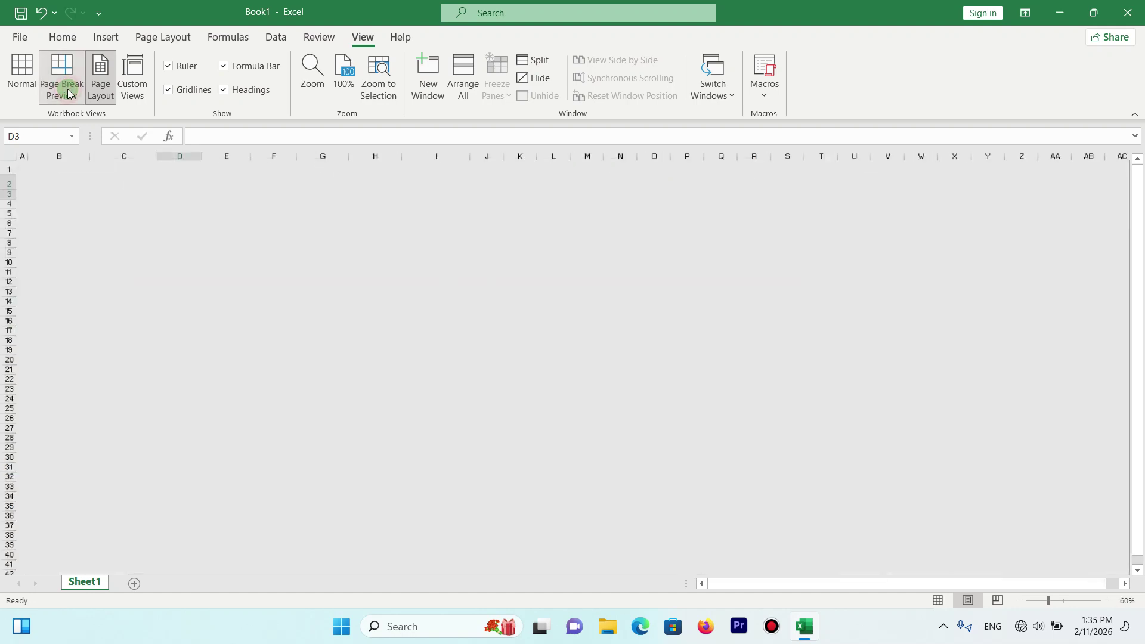
pyautogui.click(24, 88)
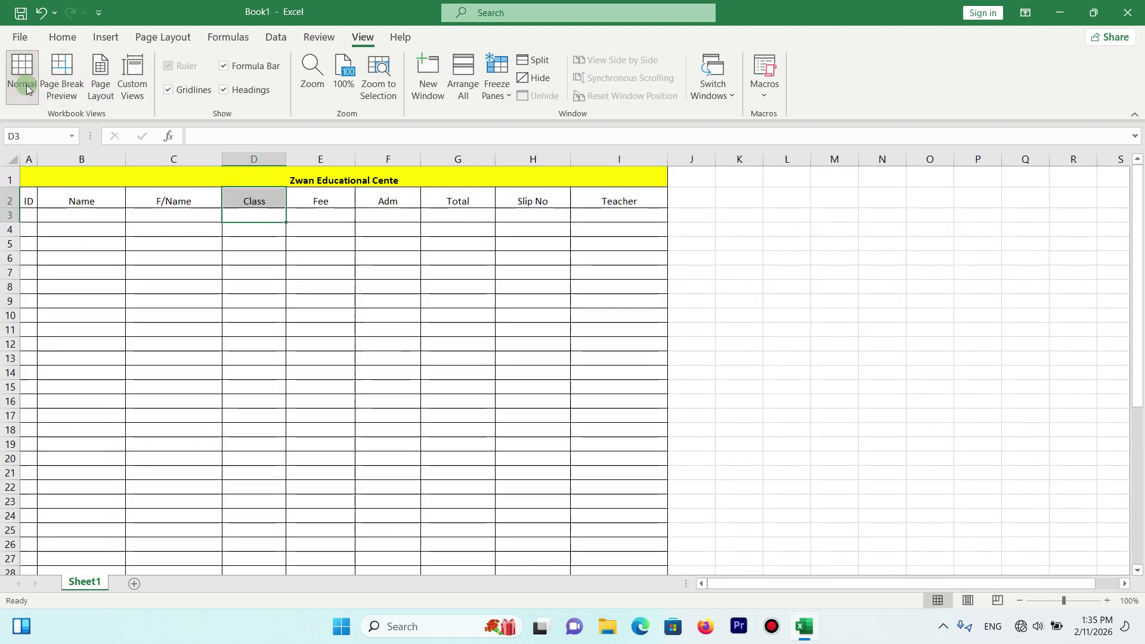
pyautogui.click(62, 83)
pyautogui.click(23, 83)
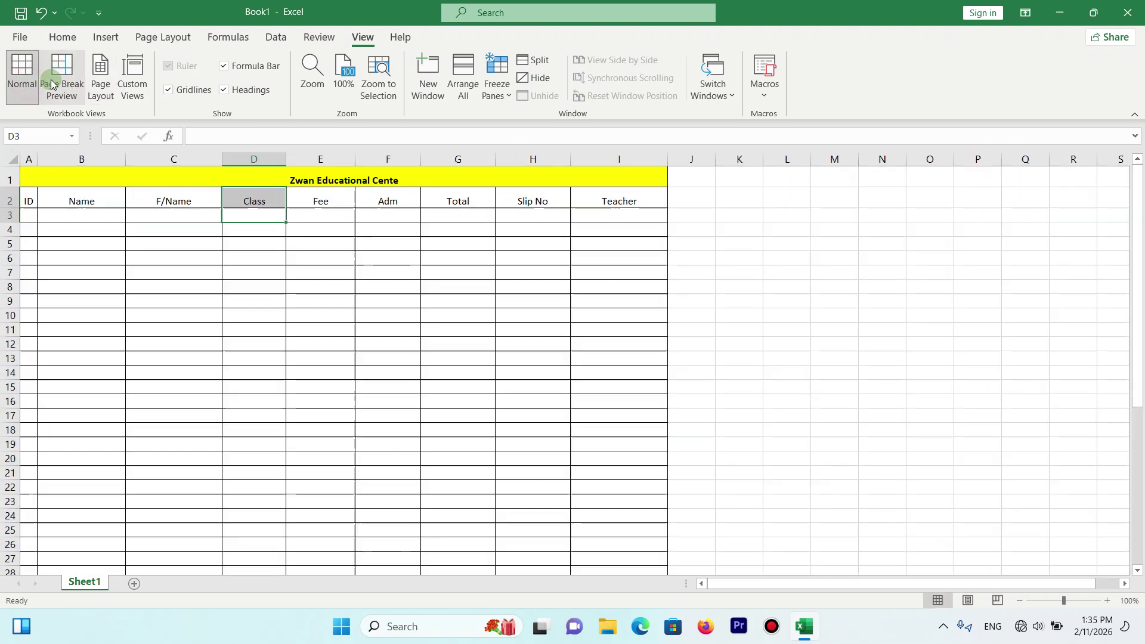
pyautogui.click(61, 83)
pyautogui.click(21, 84)
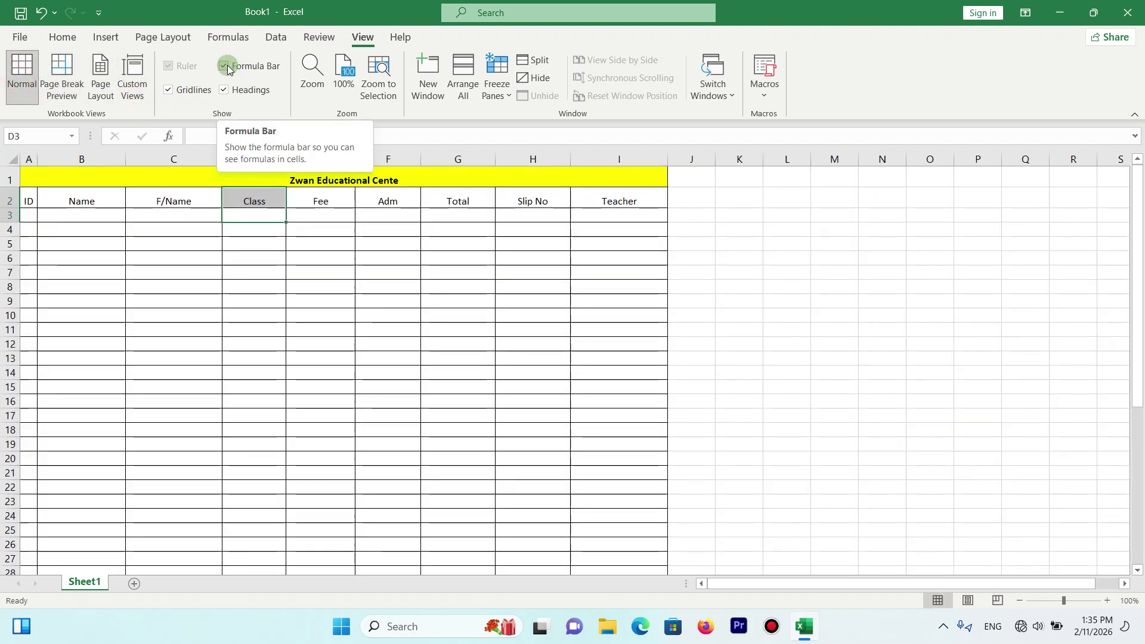
# Select the table's title cell and view the page breaks once more before returning to Normal view
pyautogui.click(153, 192)
pyautogui.click(45, 181)
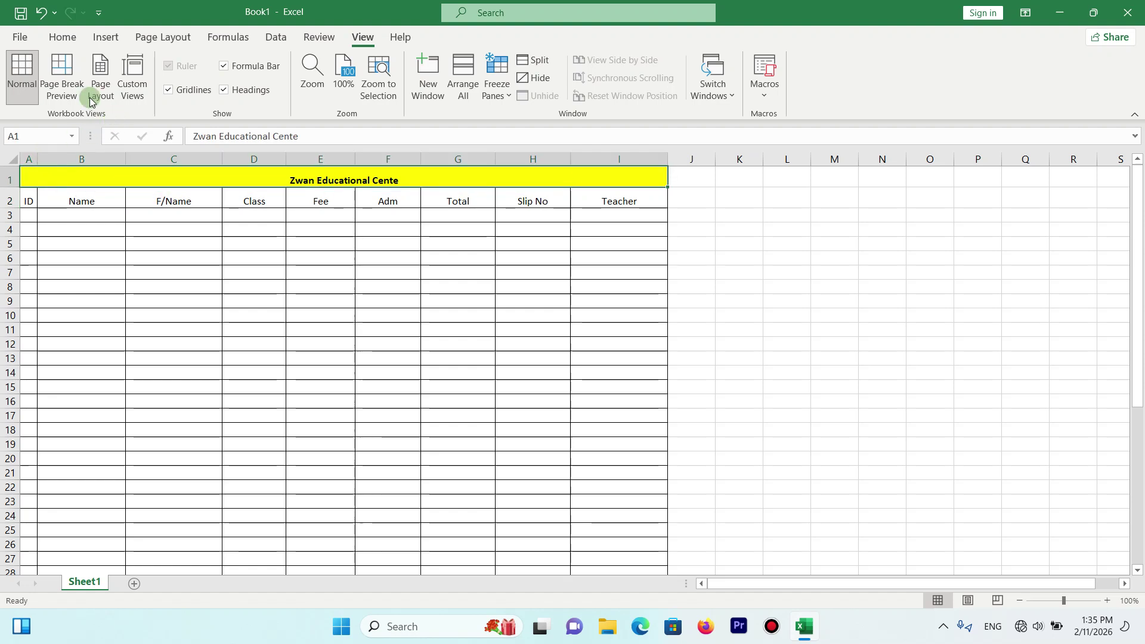
pyautogui.click(62, 78)
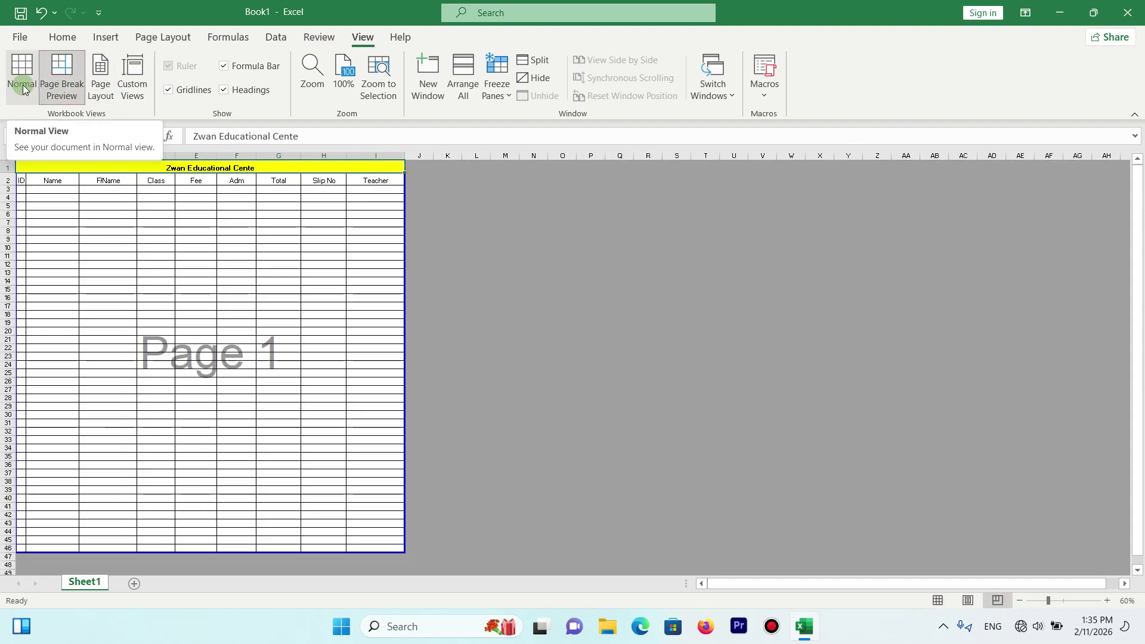
pyautogui.click(23, 90)
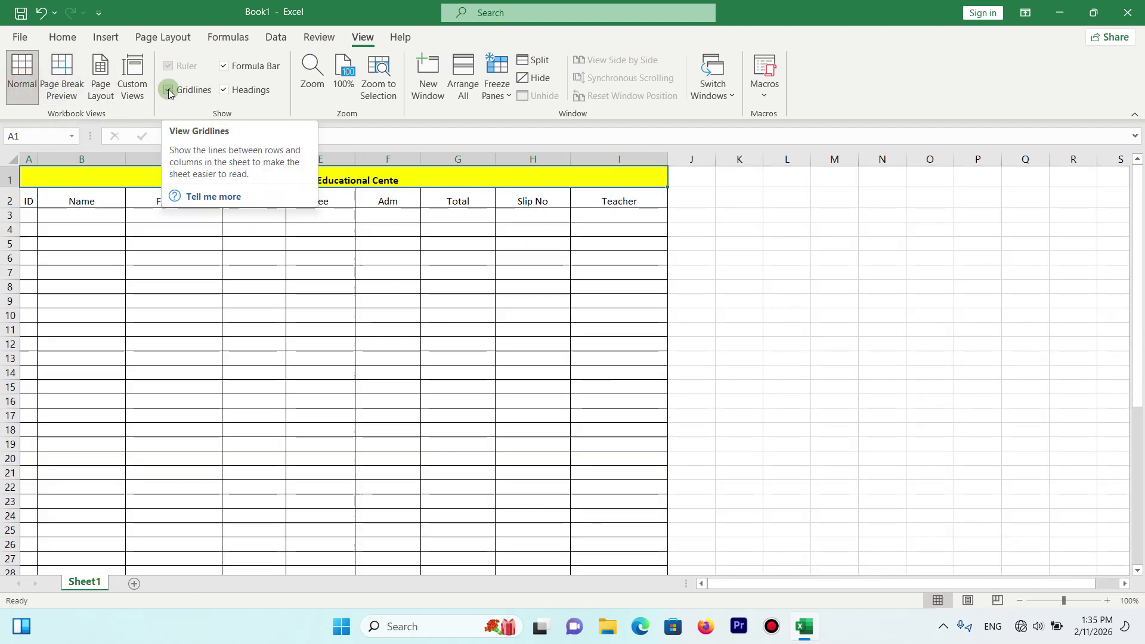
# Hide the worksheet gridlines to examine the empty area beside the table, and show the gridlines again
pyautogui.click(169, 91)
pyautogui.click(169, 90)
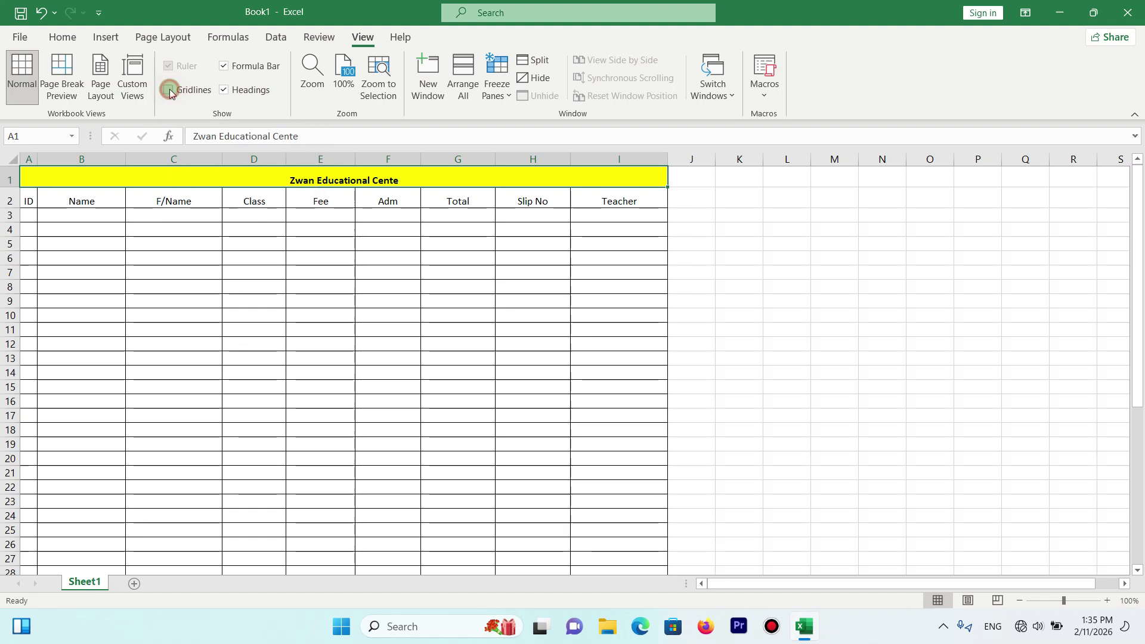
pyautogui.click(169, 91)
pyautogui.click(169, 90)
pyautogui.click(168, 91)
pyautogui.moveTo(921, 178); pyautogui.dragTo(676, 491)
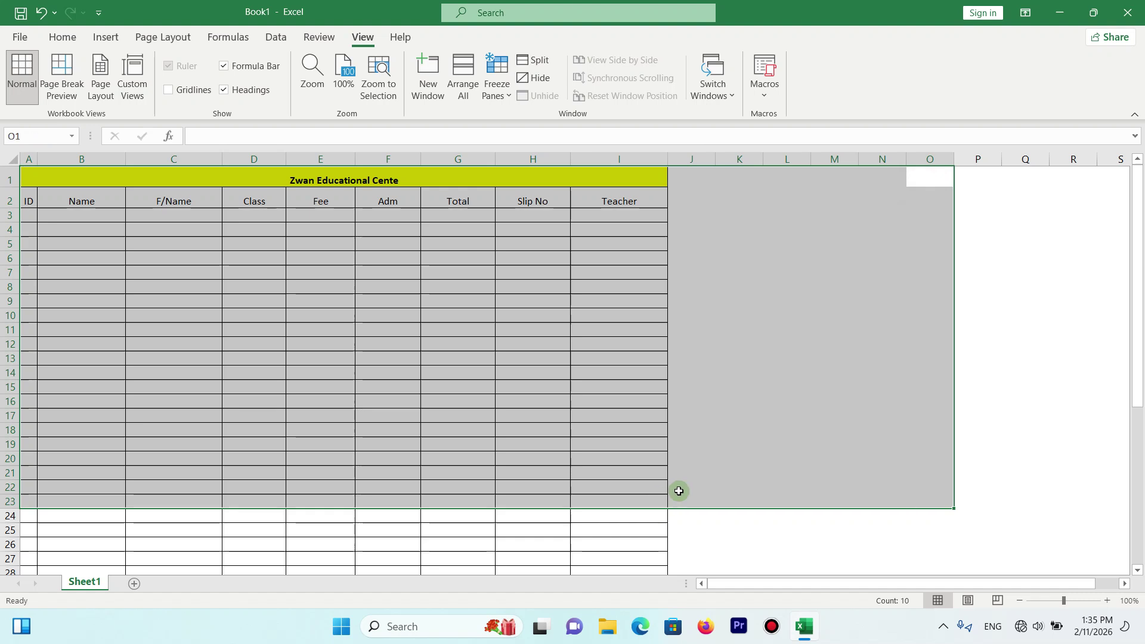
pyautogui.click(929, 372)
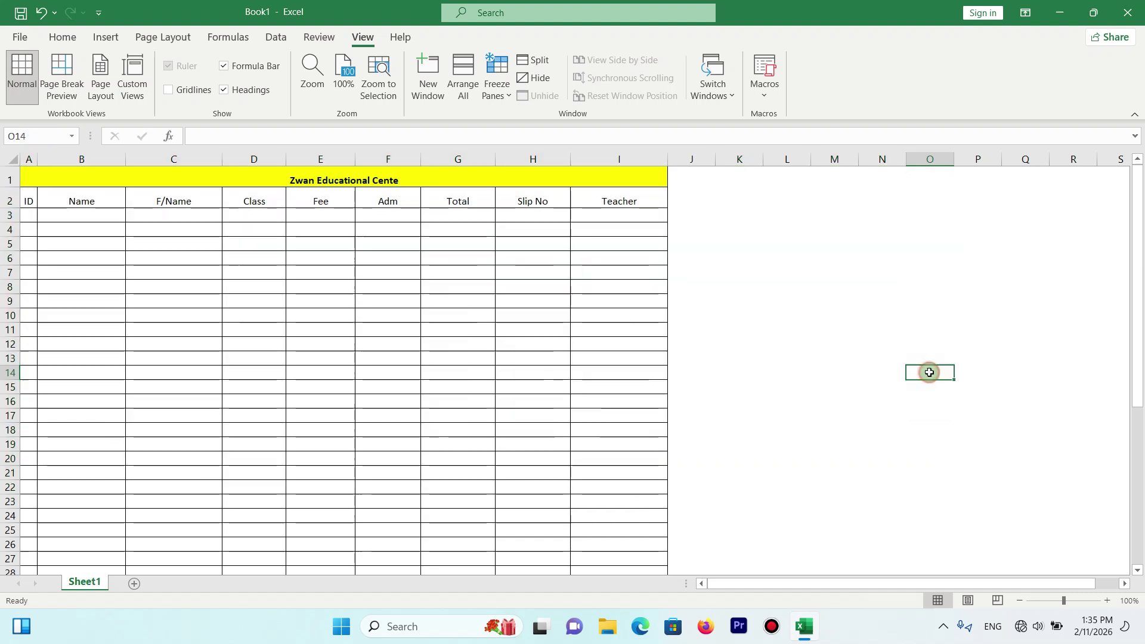
pyautogui.click(184, 91)
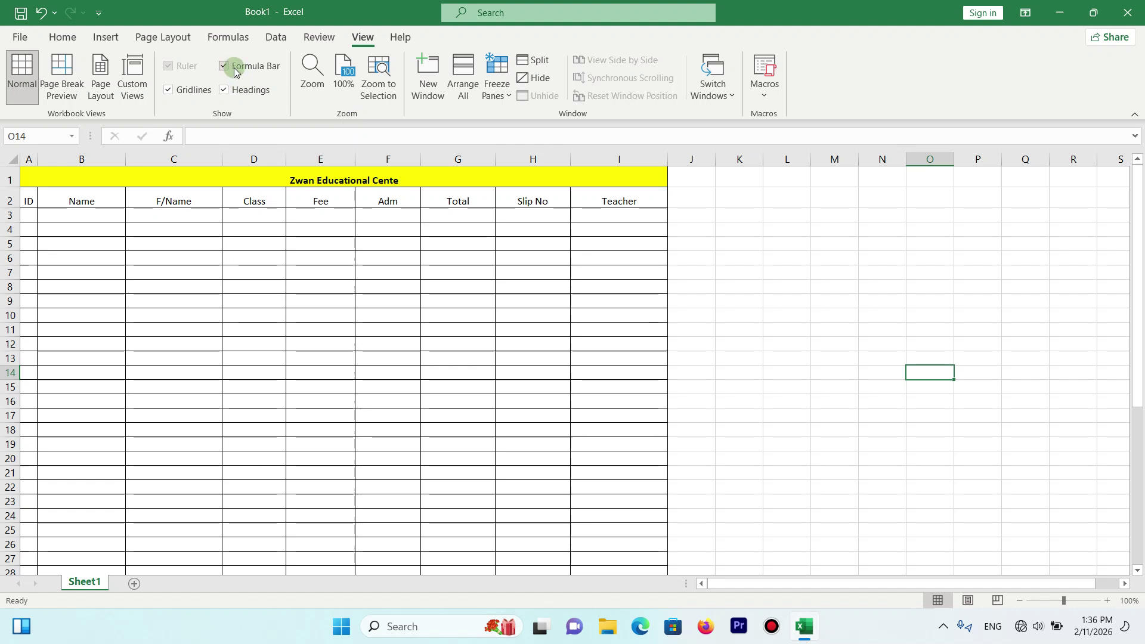
# Select the cell below the Class header and hide the formula bar
pyautogui.click(208, 134)
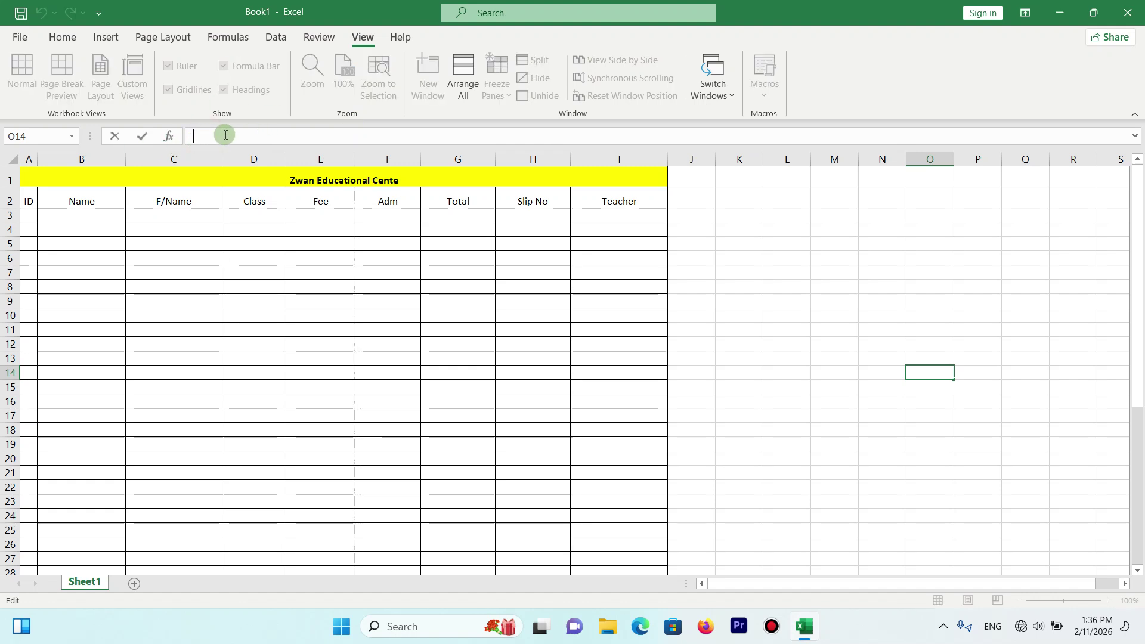
pyautogui.click(250, 159)
pyautogui.click(242, 216)
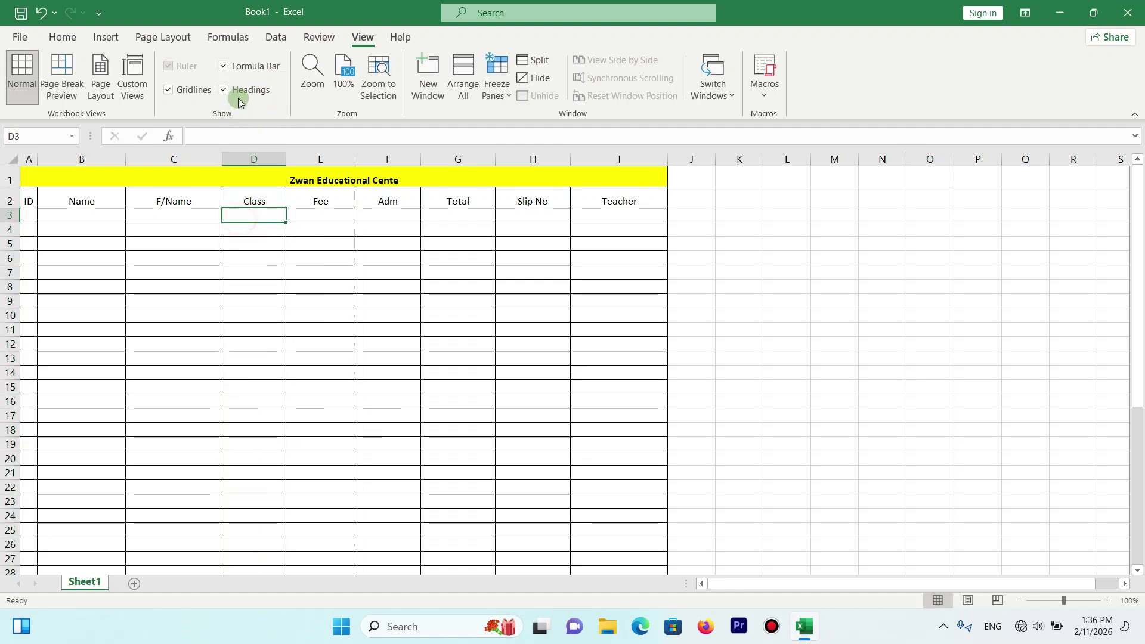
pyautogui.click(231, 65)
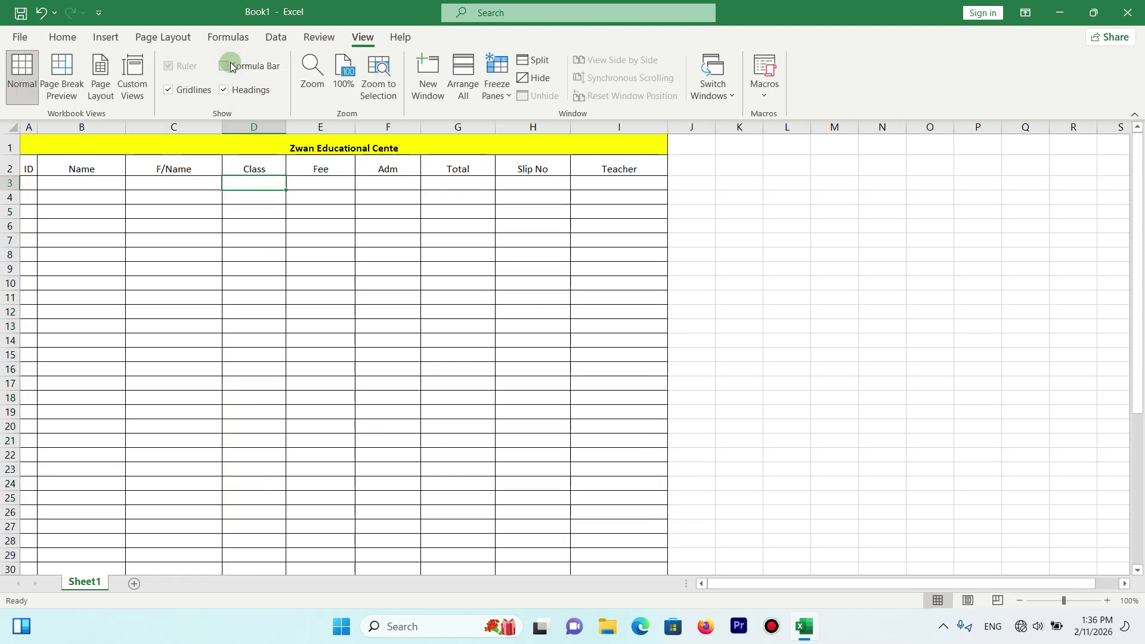
# Toggle the row and column headings off and back on, selecting the Name header in between
pyautogui.click(224, 95)
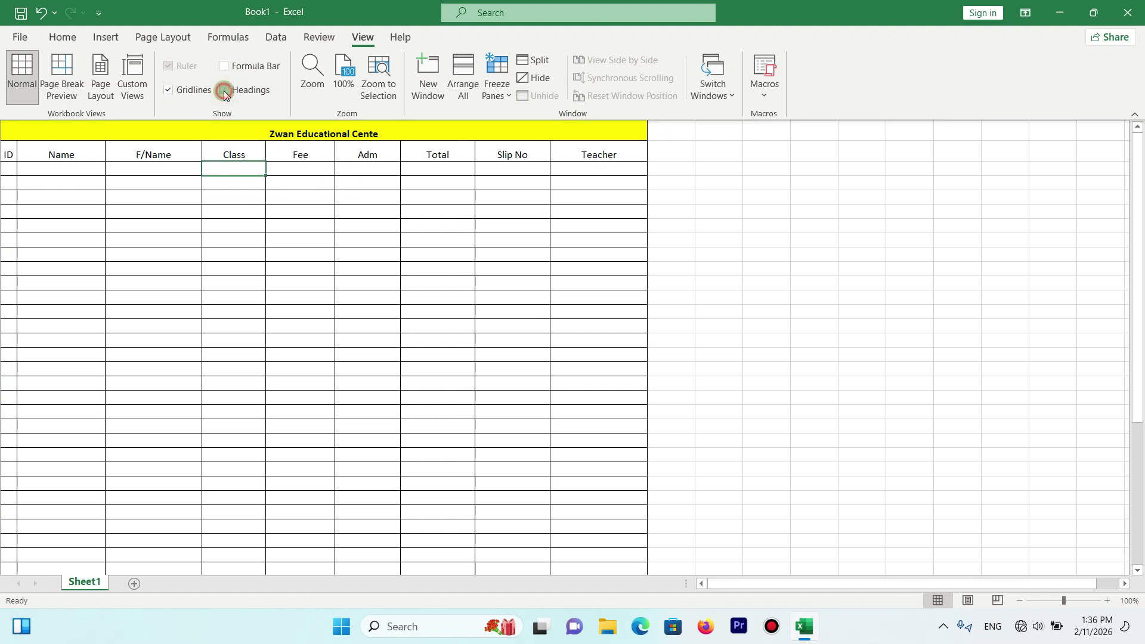
pyautogui.click(224, 91)
pyautogui.click(115, 161)
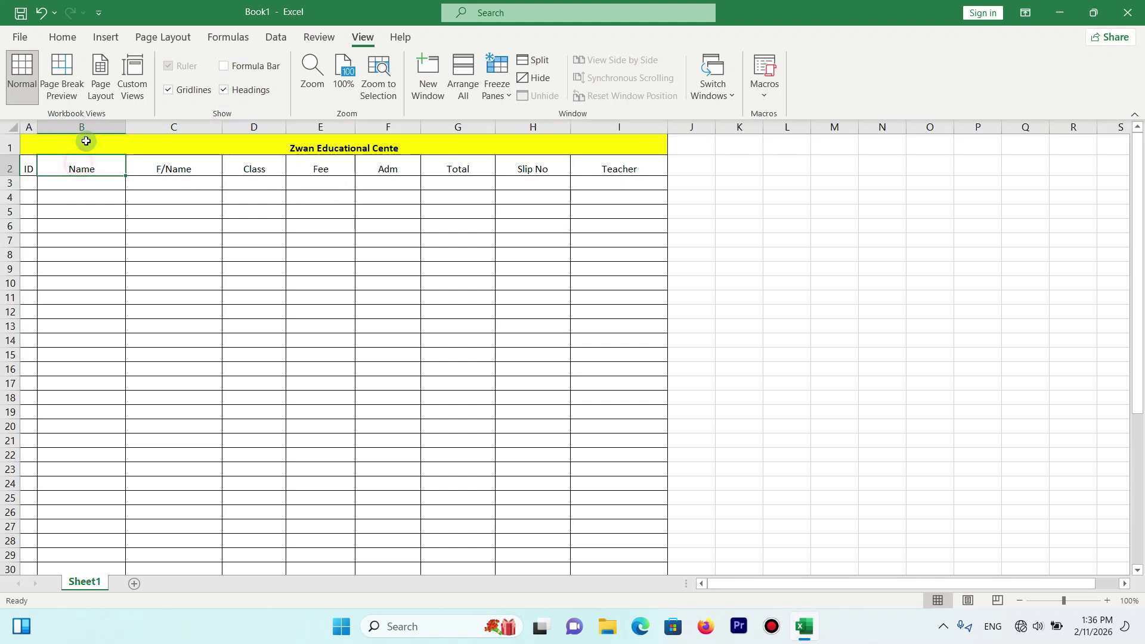
pyautogui.click(253, 98)
pyautogui.click(253, 98)
pyautogui.click(242, 90)
pyautogui.click(242, 91)
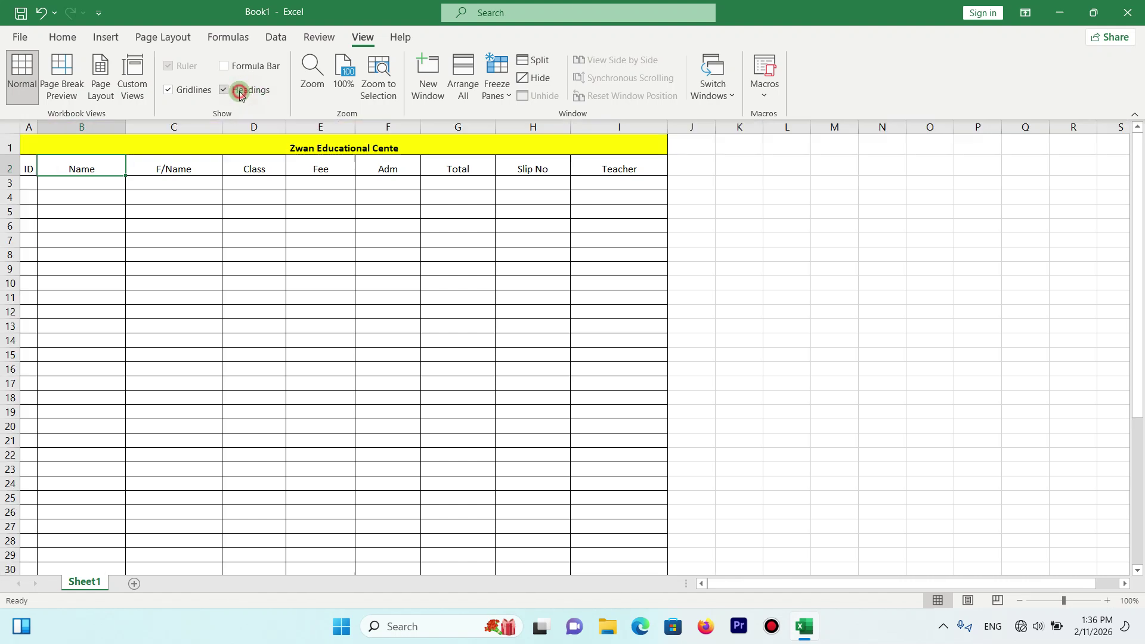
# Try the 25% and 200% magnifications on the worksheet and return the zoom to 100%
pyautogui.click(312, 77)
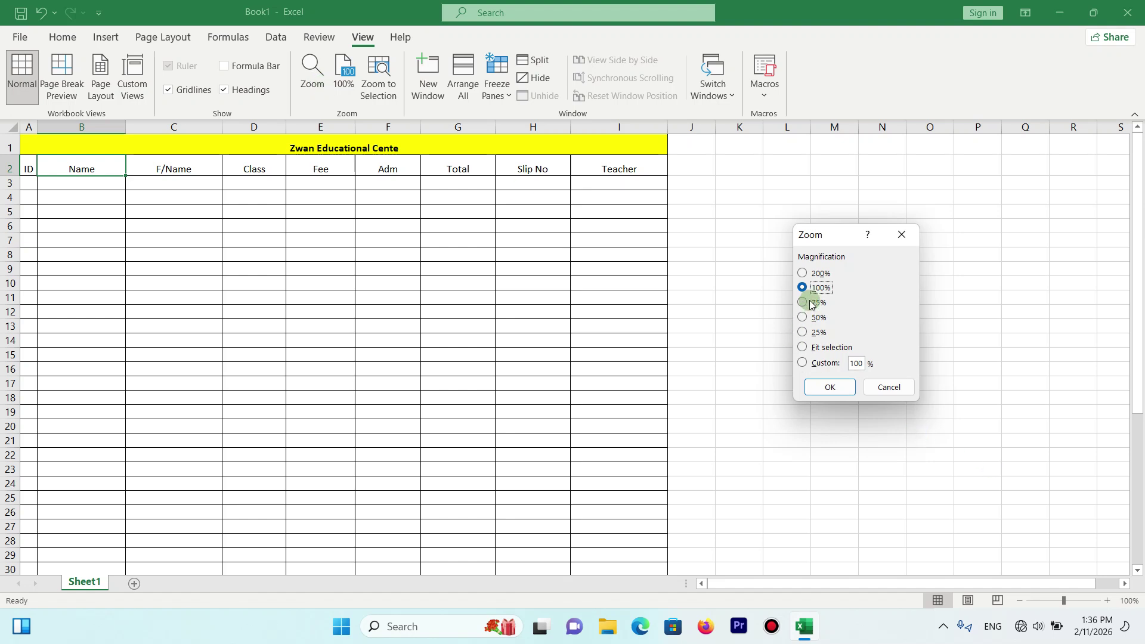
pyautogui.click(811, 332)
pyautogui.click(826, 388)
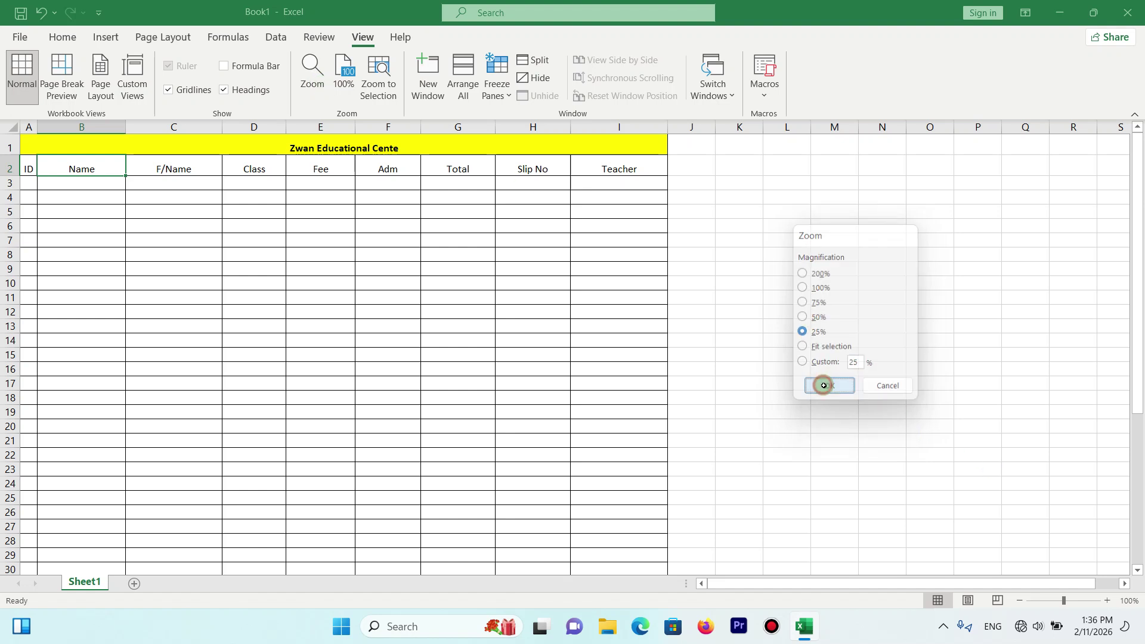
pyautogui.click(312, 78)
pyautogui.click(817, 274)
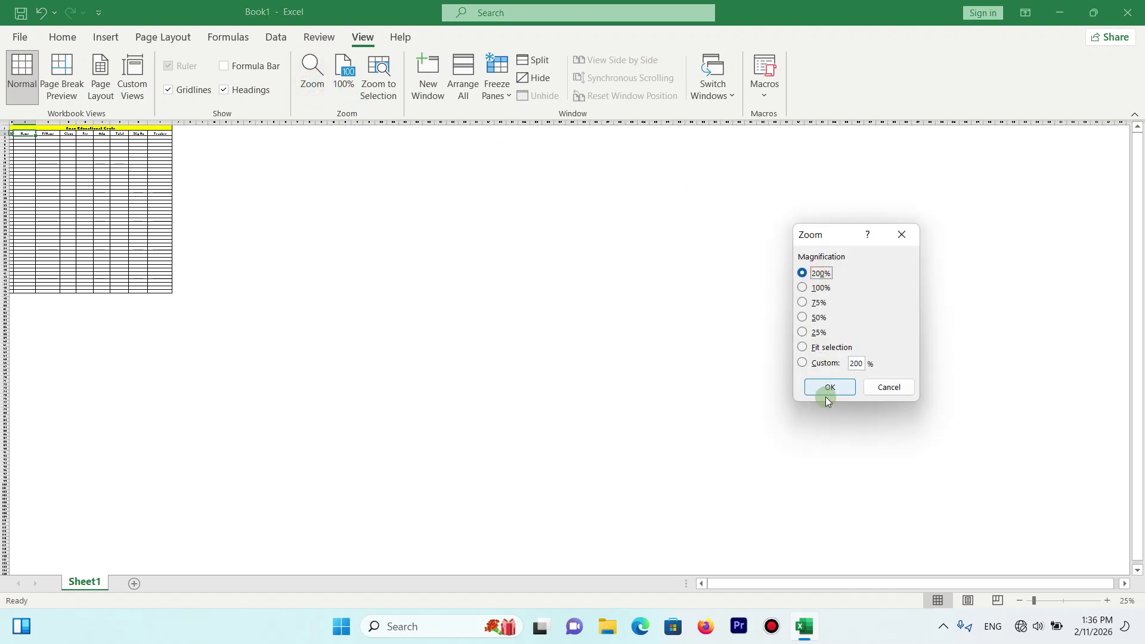
pyautogui.click(825, 388)
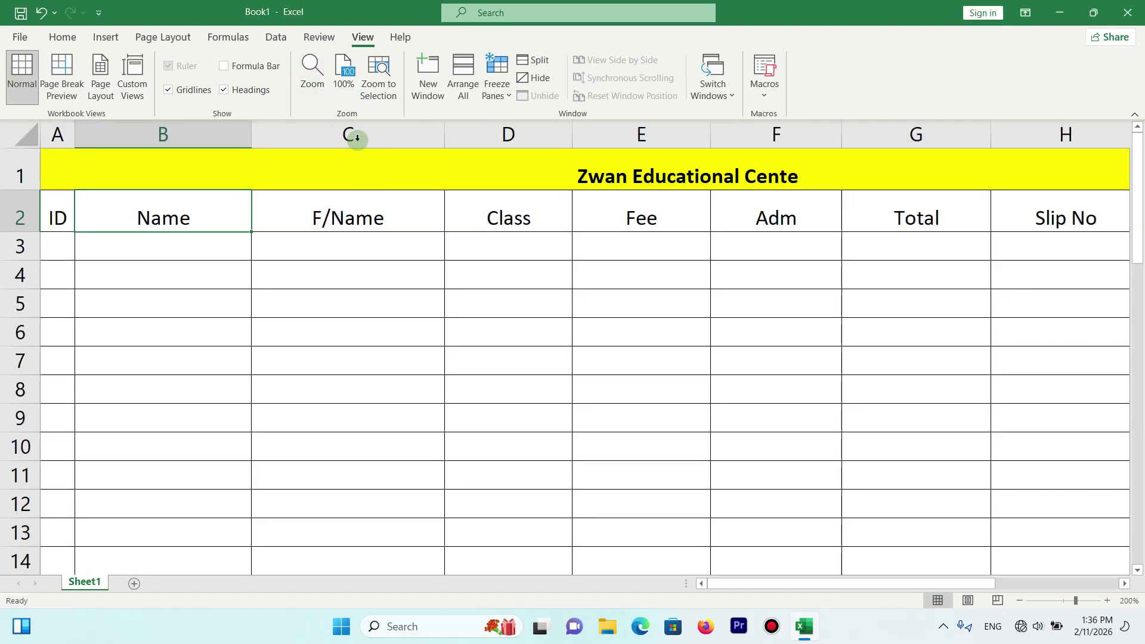
pyautogui.click(340, 85)
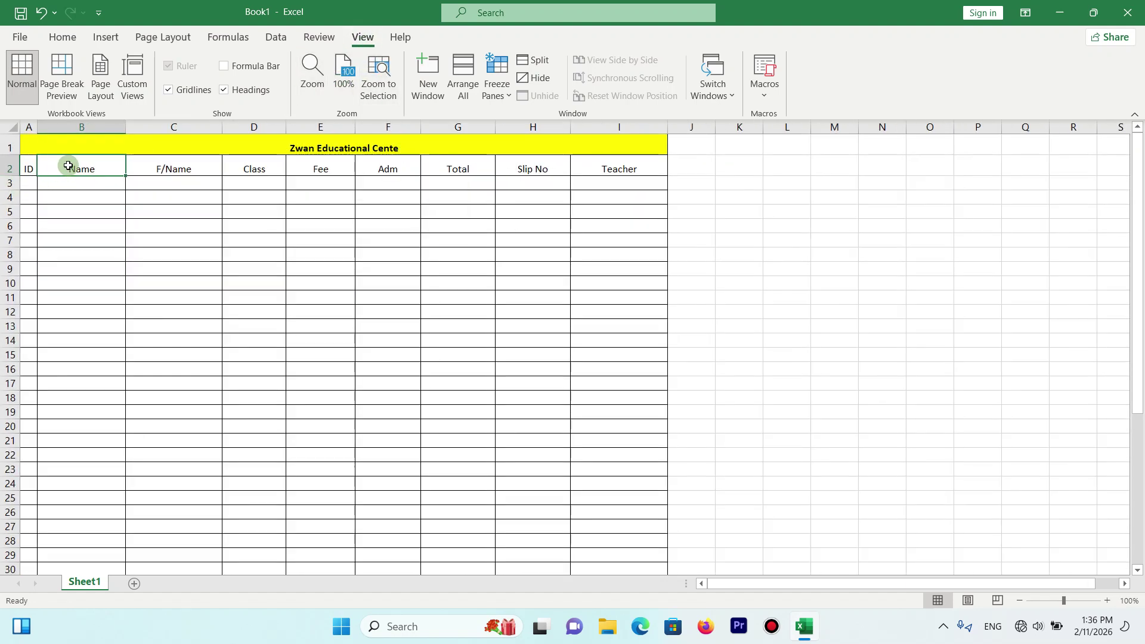
# Zoom to the selected Name header, select the cell below it, and return the zoom to 100%
pyautogui.click(380, 90)
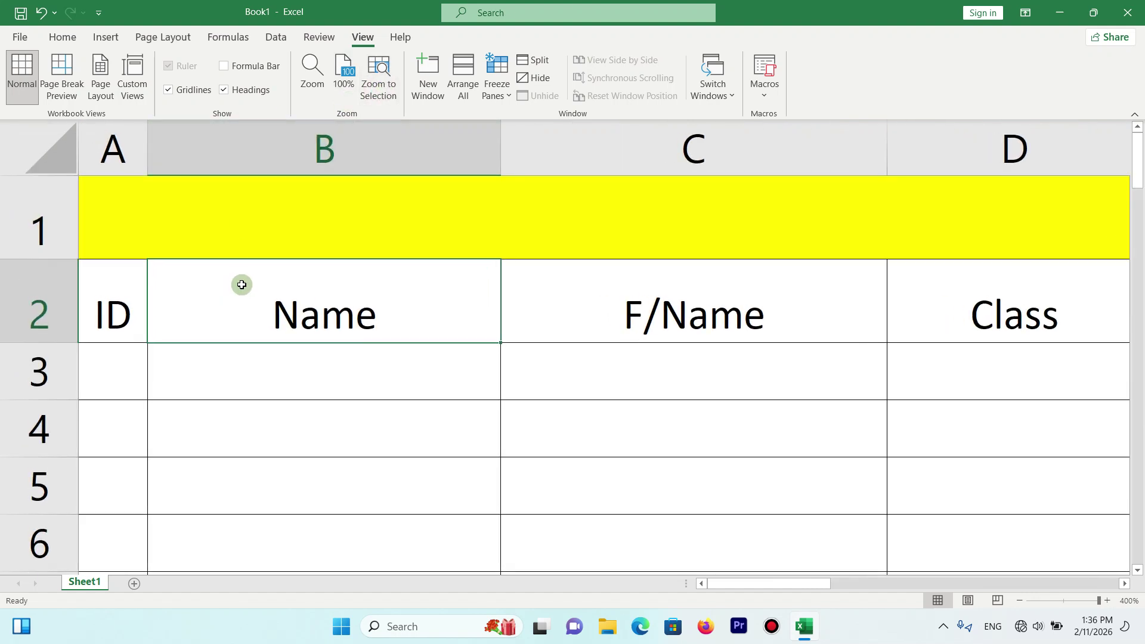
pyautogui.click(417, 354)
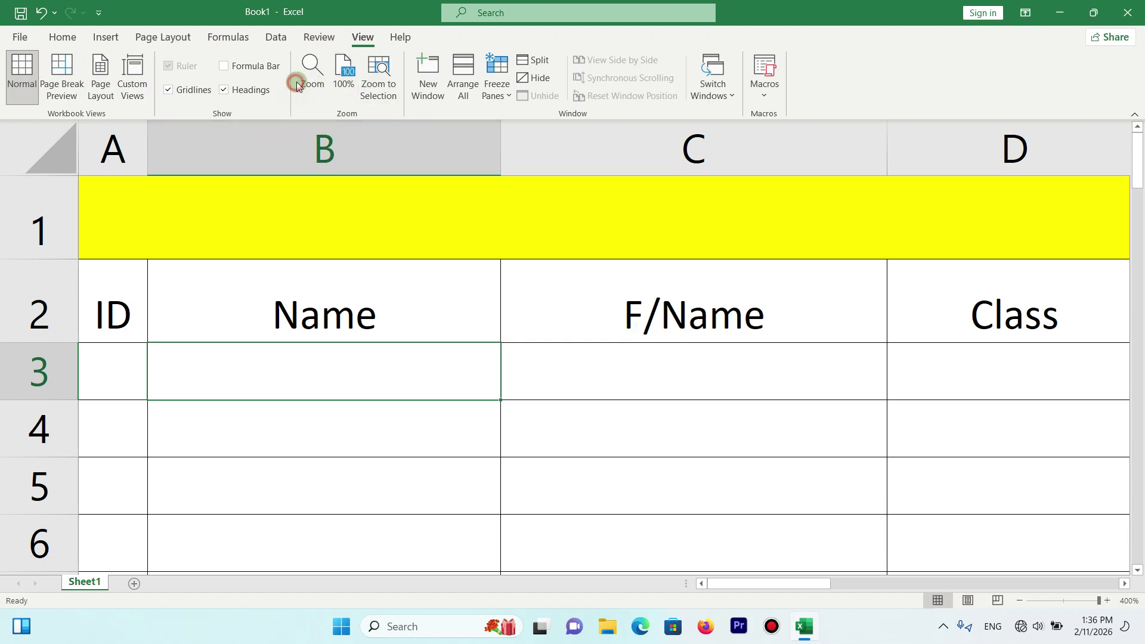
pyautogui.click(341, 73)
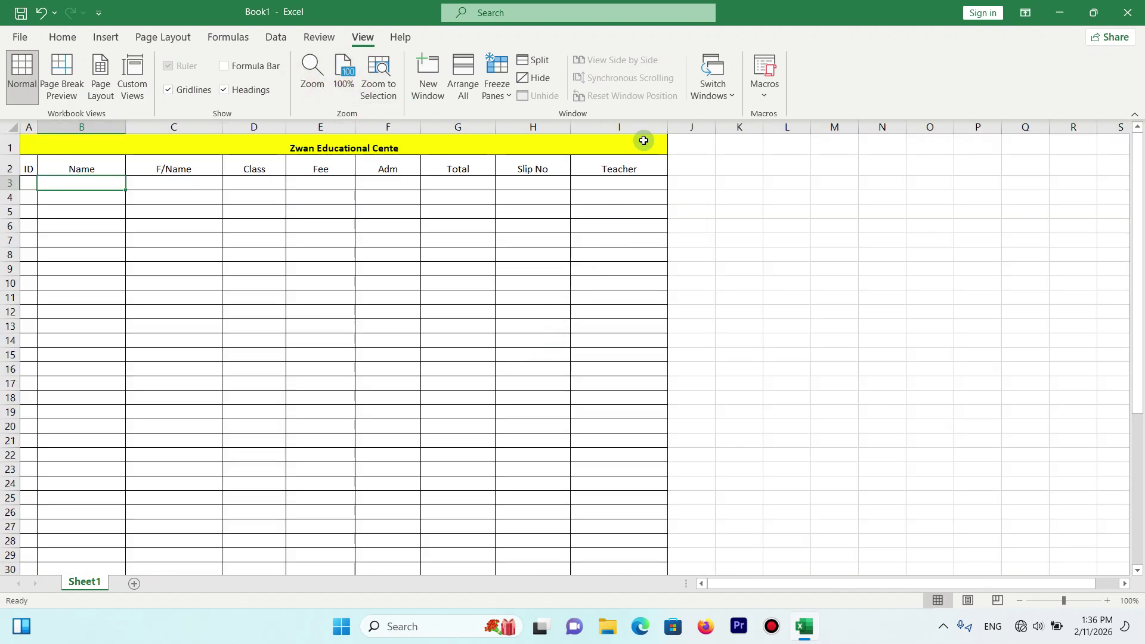
# Zoom to the selected Teacher header, then return to 100% with the whole table in view
pyautogui.click(626, 166)
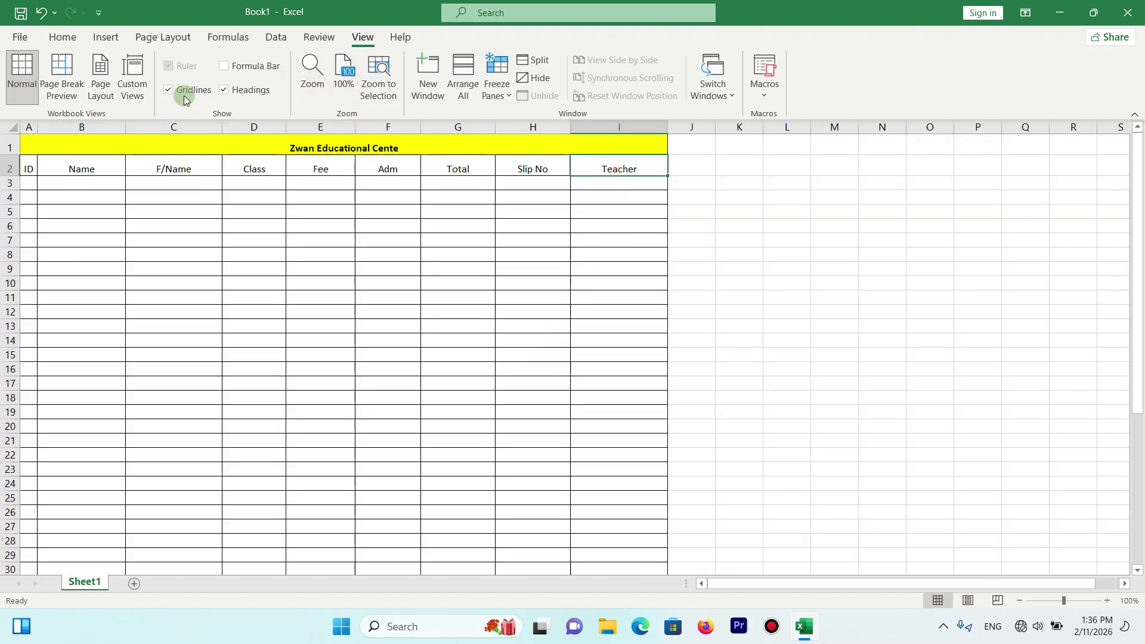
pyautogui.click(378, 73)
pyautogui.click(920, 261)
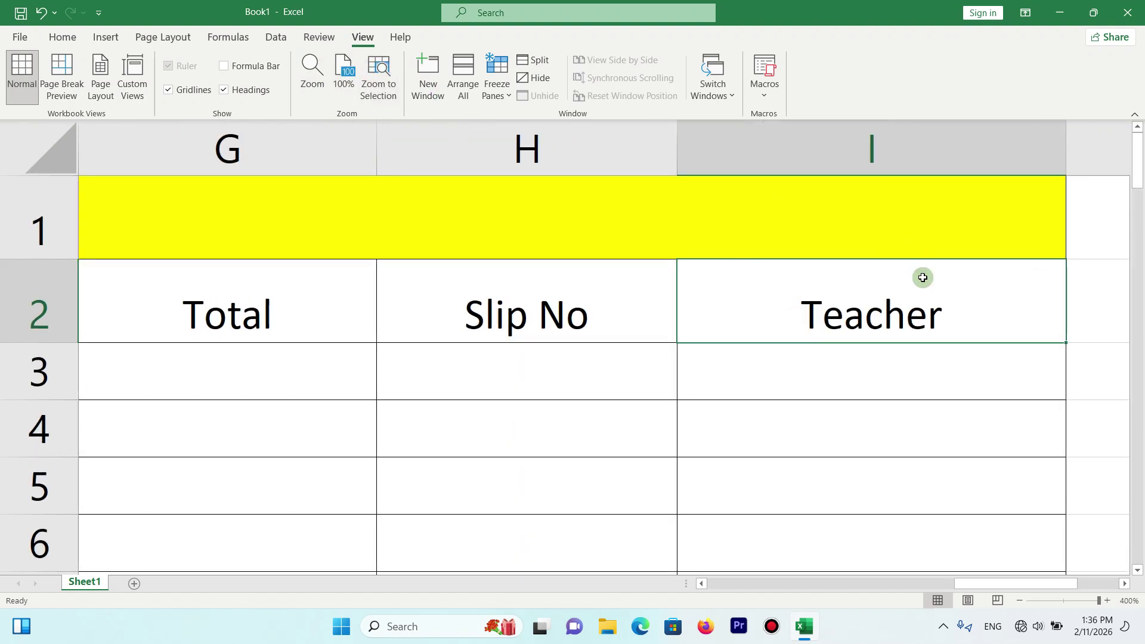
pyautogui.click(344, 75)
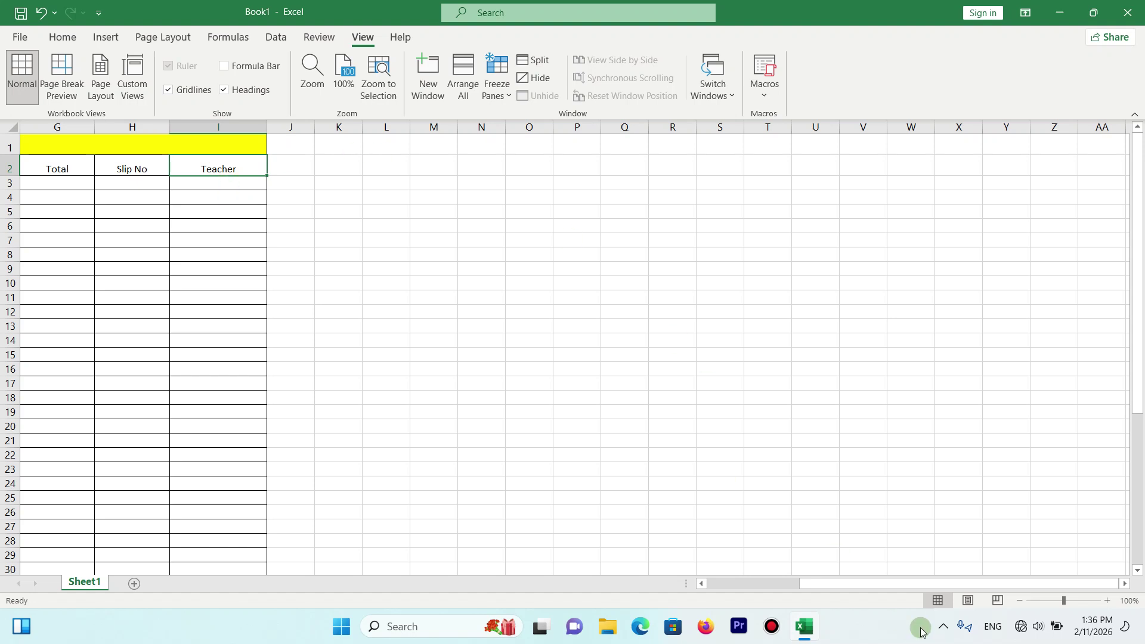
pyautogui.moveTo(880, 582); pyautogui.dragTo(692, 547)
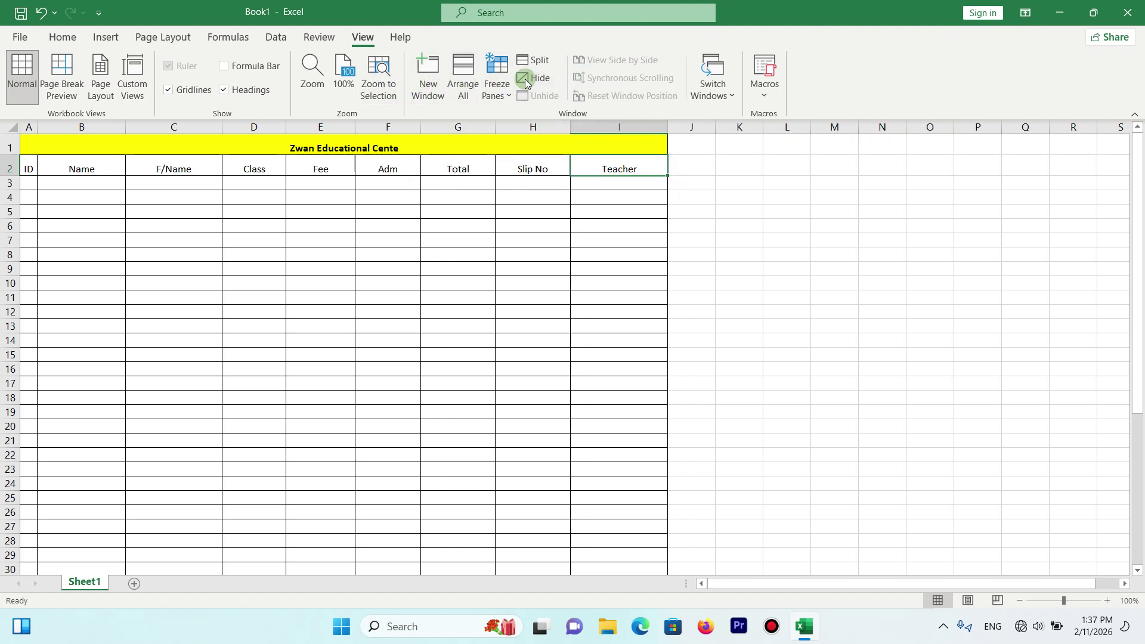
pyautogui.click(697, 98)
pyautogui.click(705, 98)
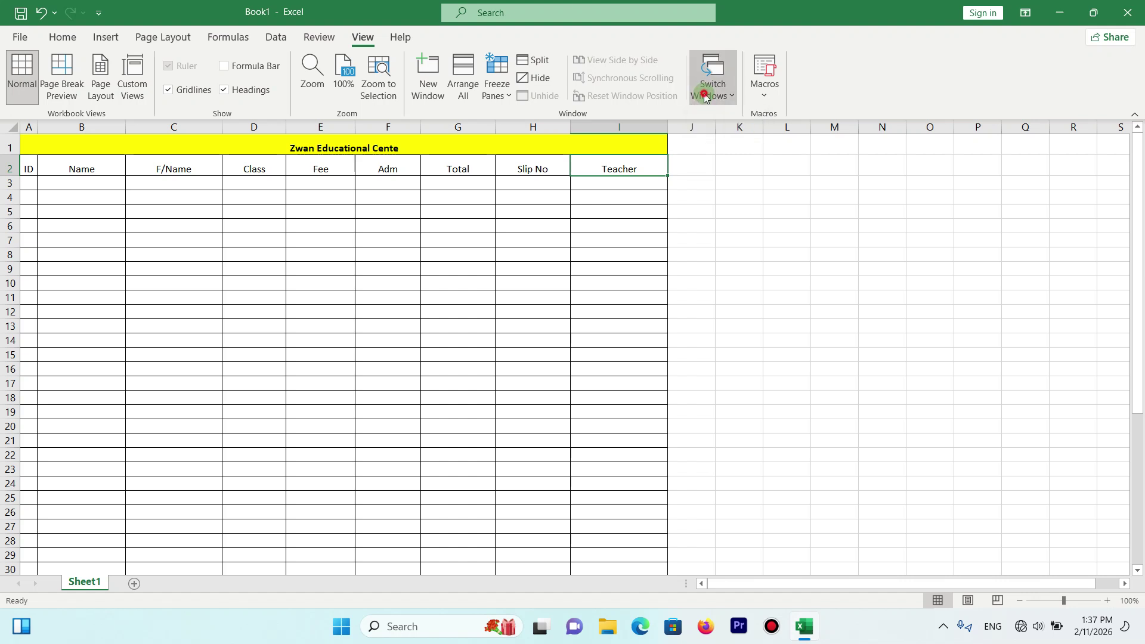
pyautogui.click(710, 98)
pyautogui.click(716, 100)
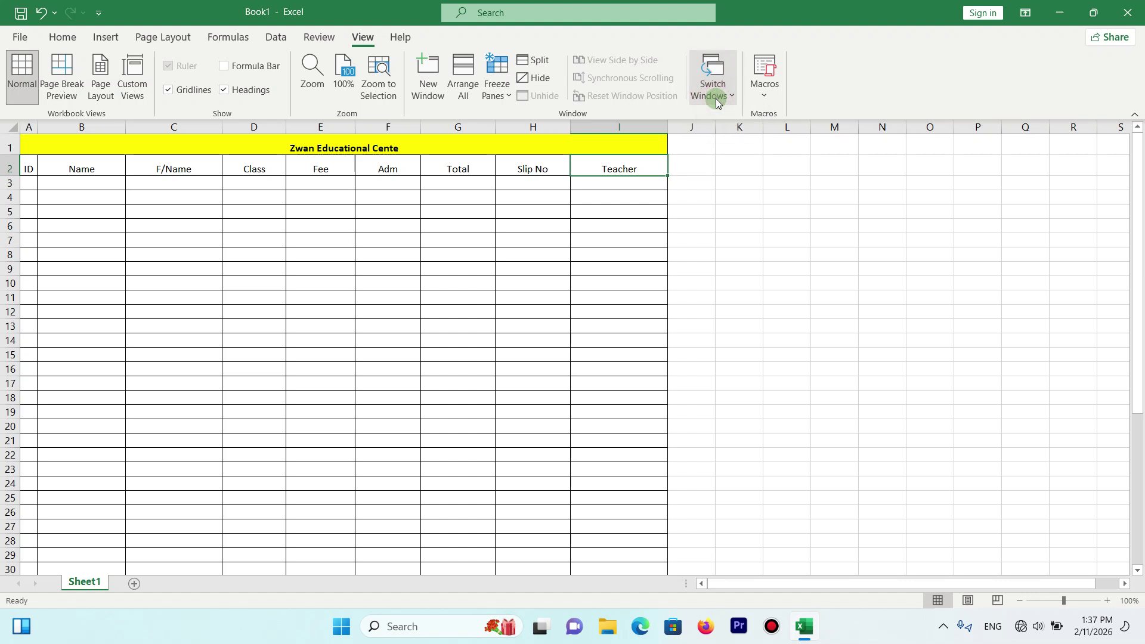
pyautogui.click(764, 97)
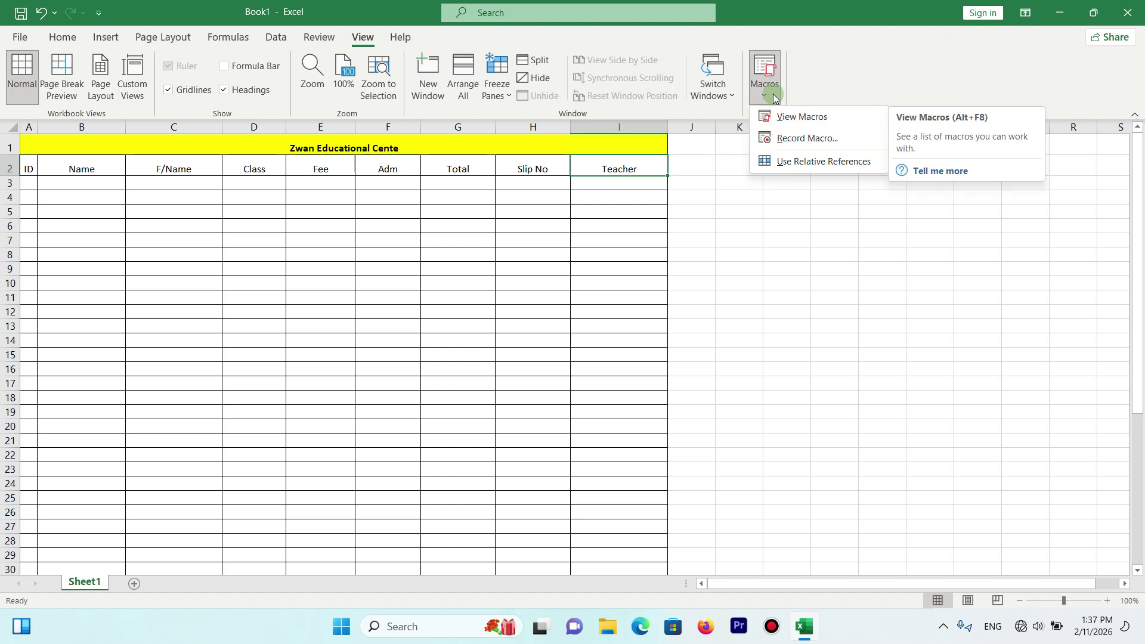
pyautogui.click(547, 244)
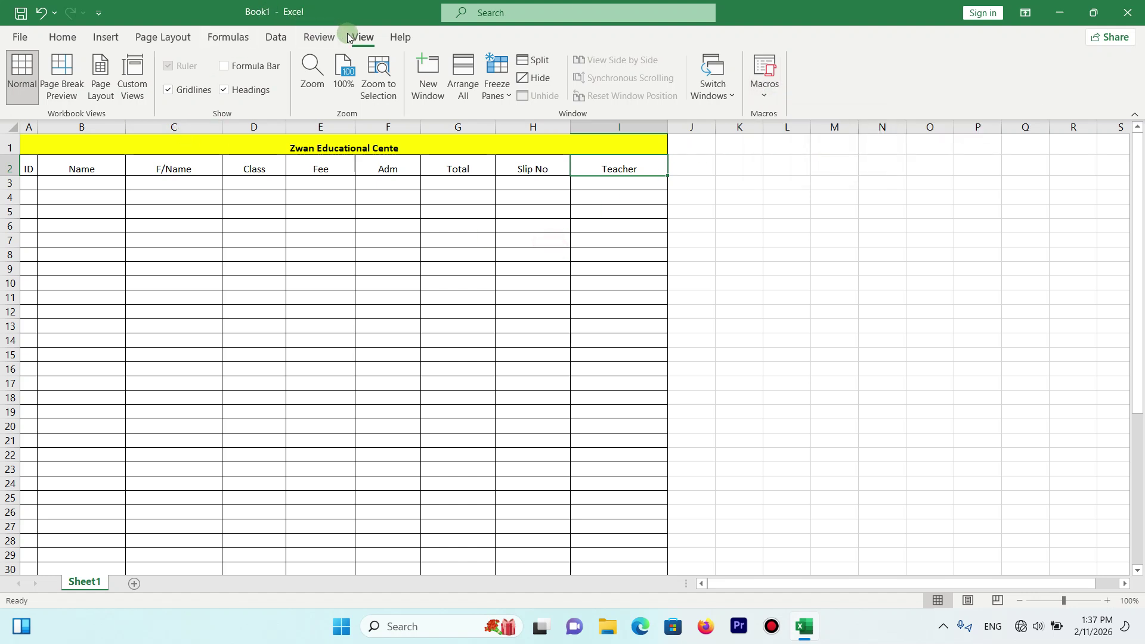
pyautogui.click(398, 37)
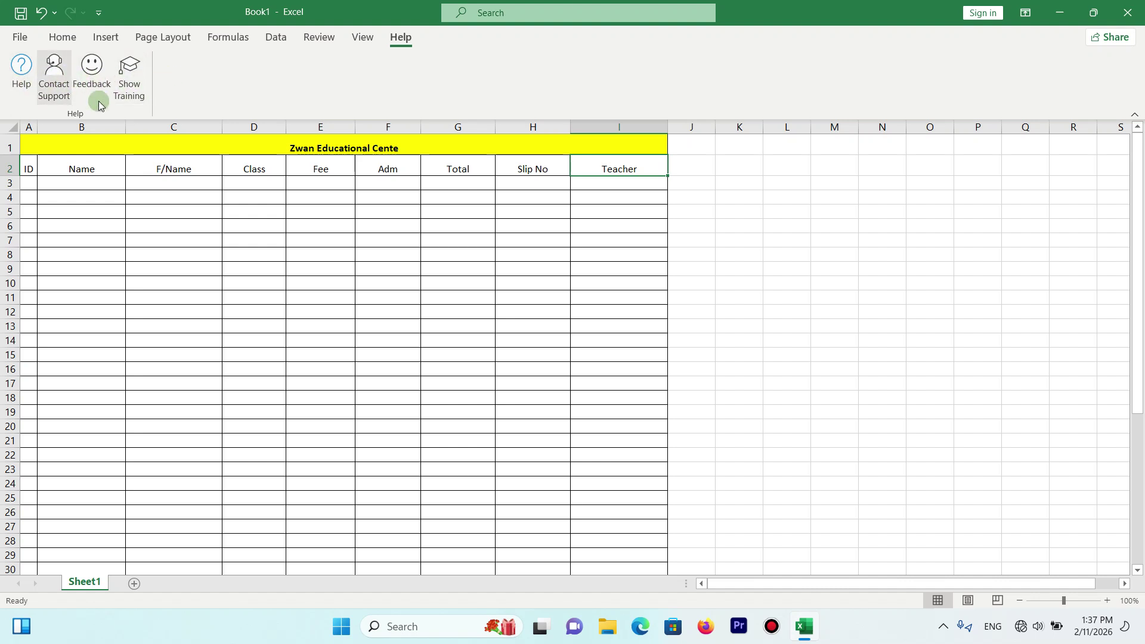
pyautogui.click(363, 37)
pyautogui.click(392, 40)
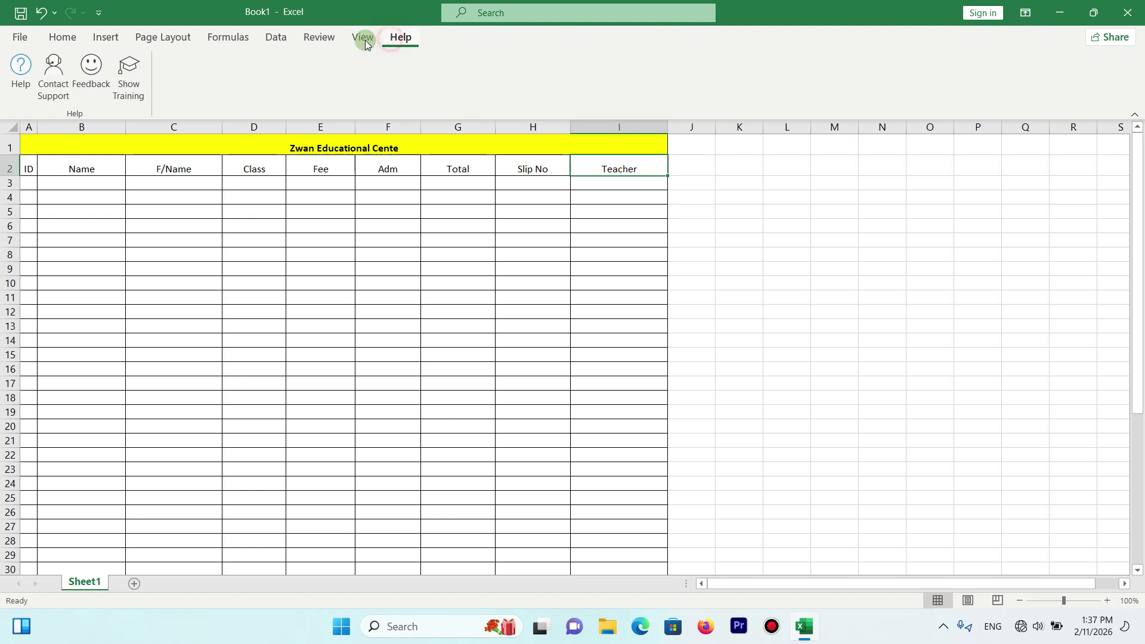
pyautogui.click(361, 39)
pyautogui.click(391, 40)
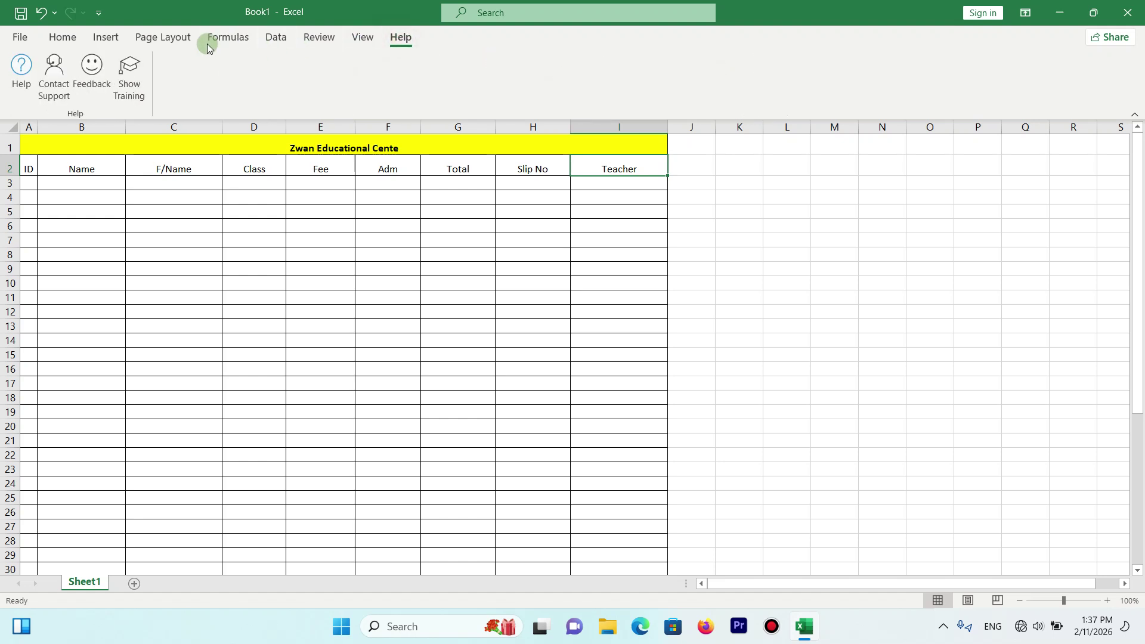
pyautogui.click(168, 39)
pyautogui.click(231, 38)
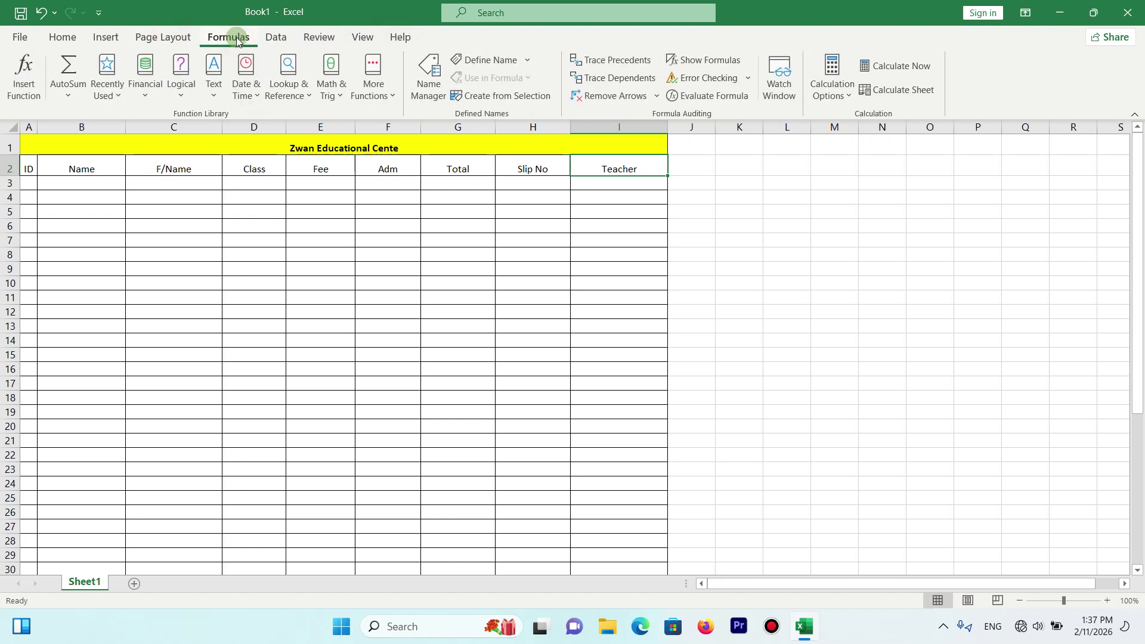